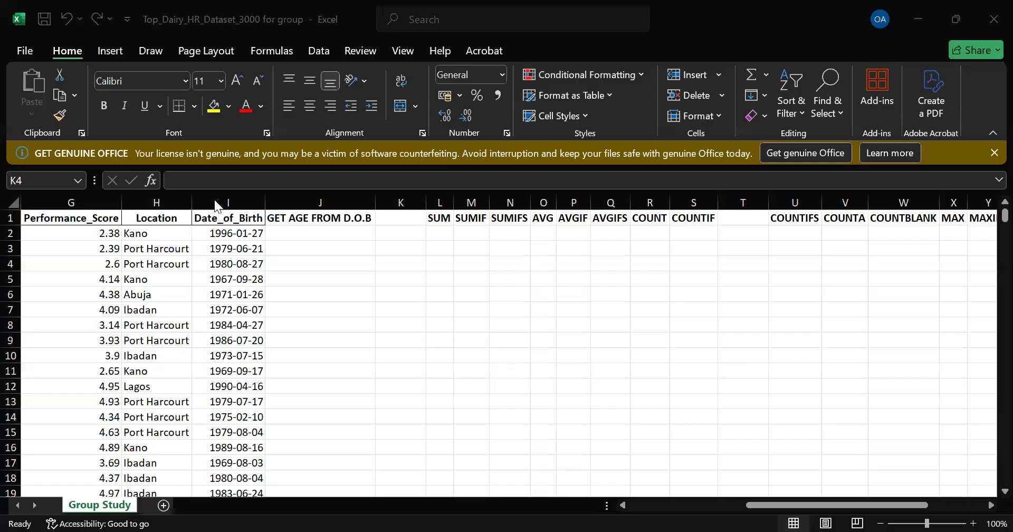
Step: Dismiss the genuine Office licence warning banner
click(730, 226)
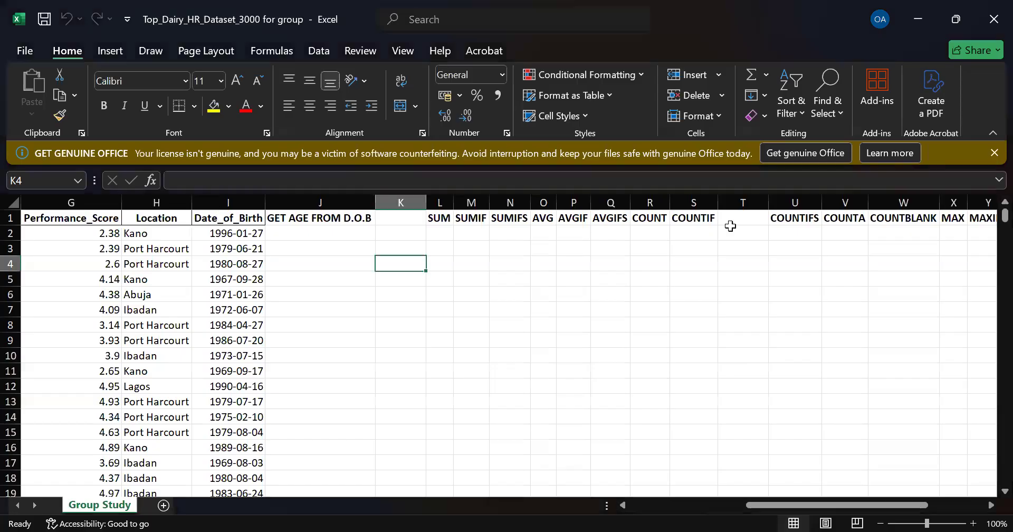
click(993, 154)
Step: Select the Date_of_Birth column and scroll through its dates
click(243, 195)
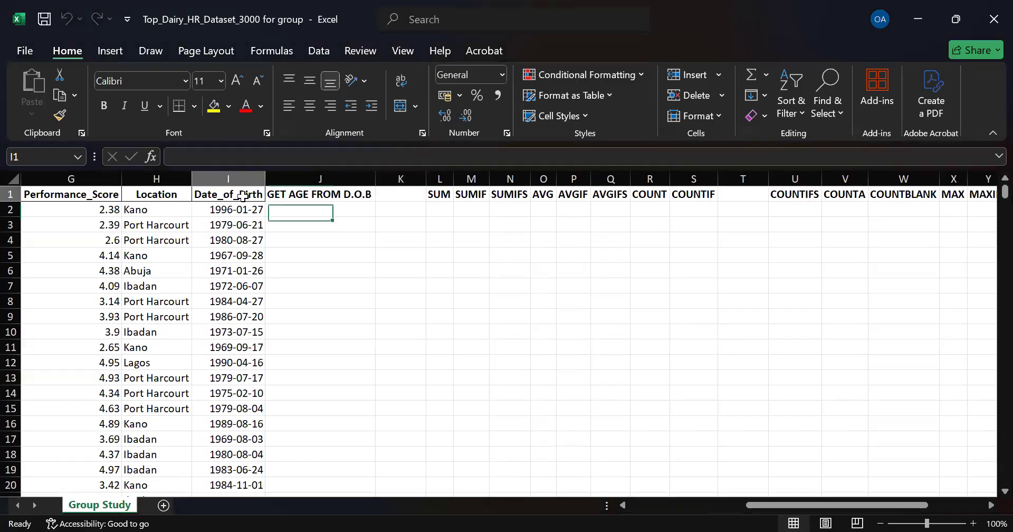
click(240, 179)
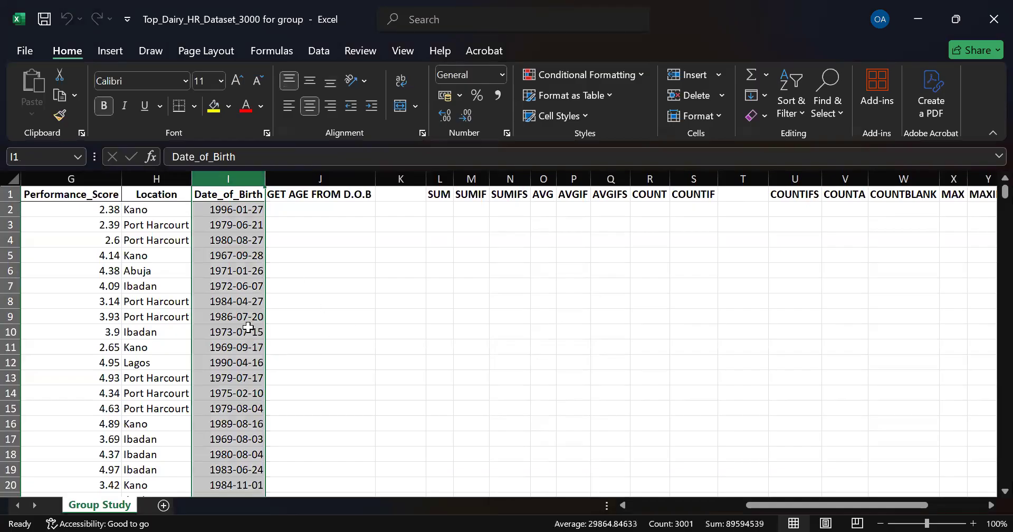
scroll(248, 327, down, 17)
scroll(248, 327, up, 17)
click(321, 211)
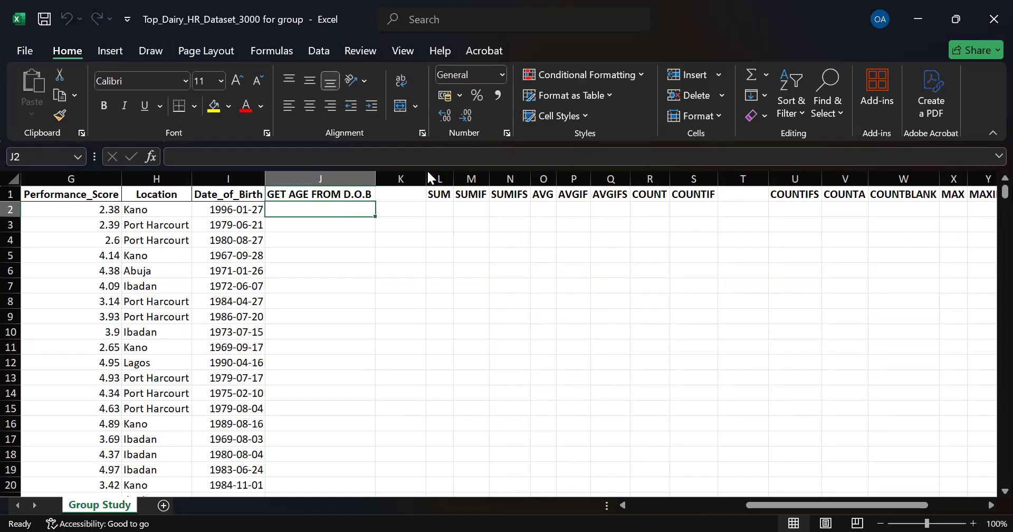
key(alt+Tab)
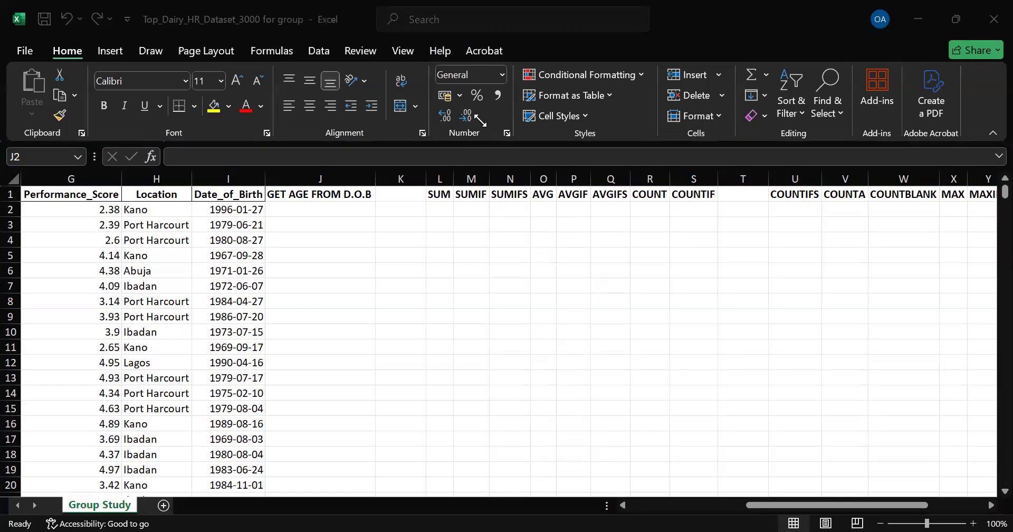
Step: Start a YEARFRAC formula in J2 using the date of birth in I2 as the start date
click(310, 205)
text(=)
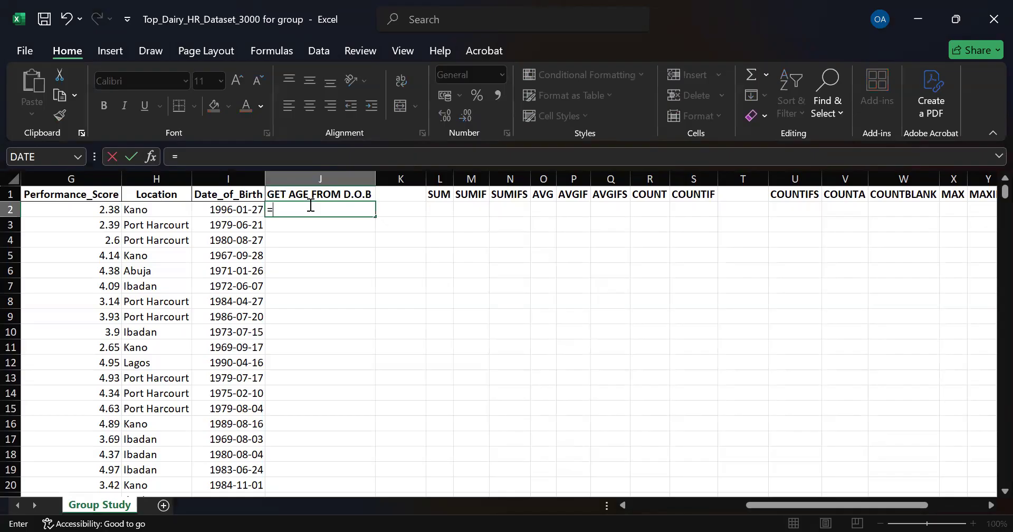
text(year)
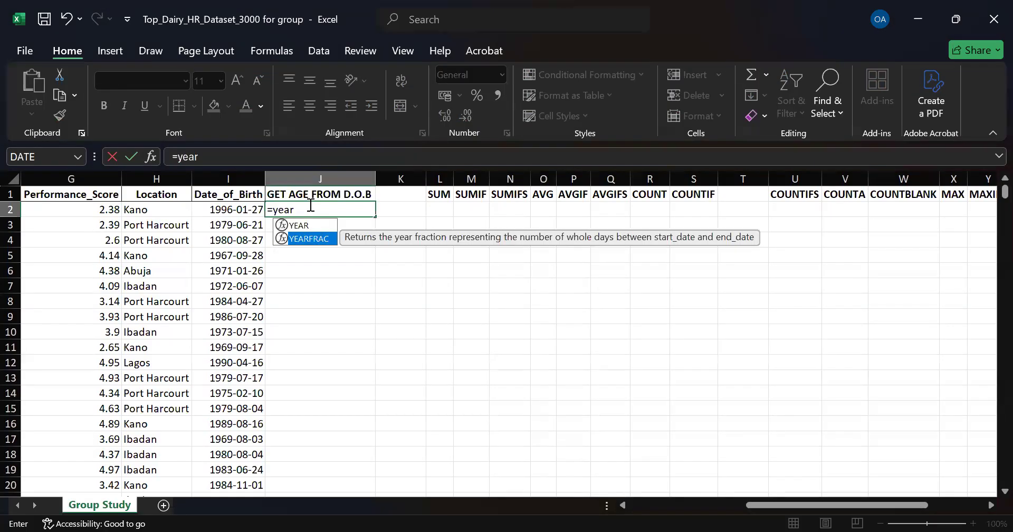
key(Tab)
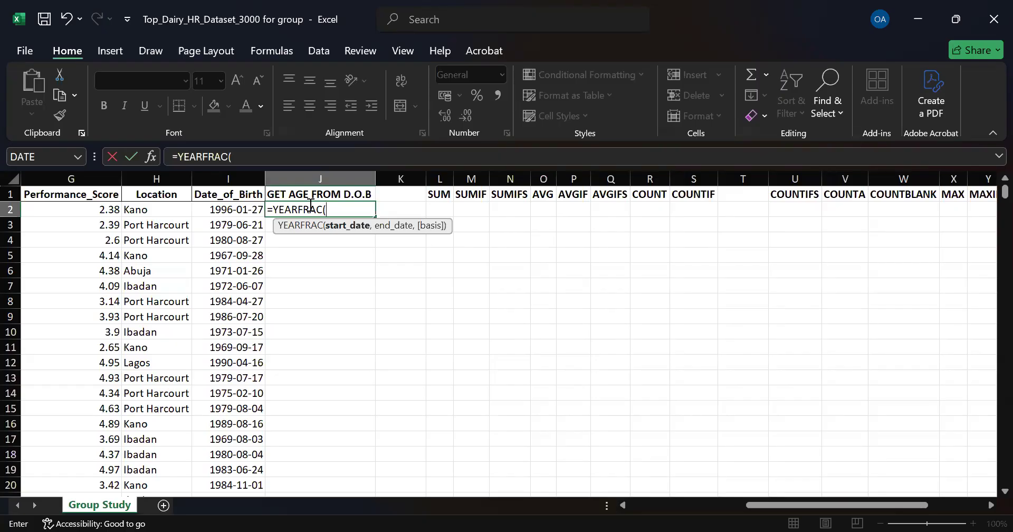
click(249, 210)
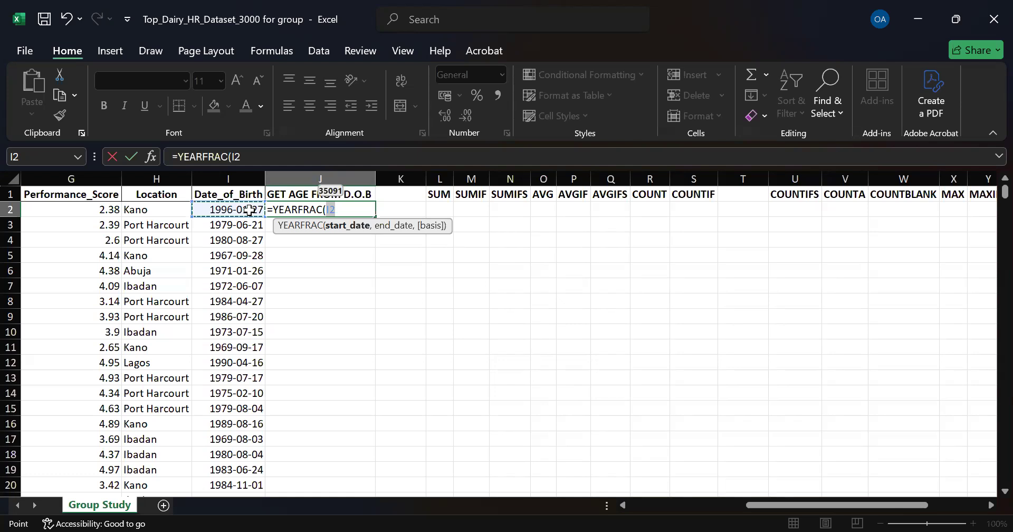
Step: Complete the formula as =YEARFRAC(I2,TODAY()-1) and enter it
text(,)
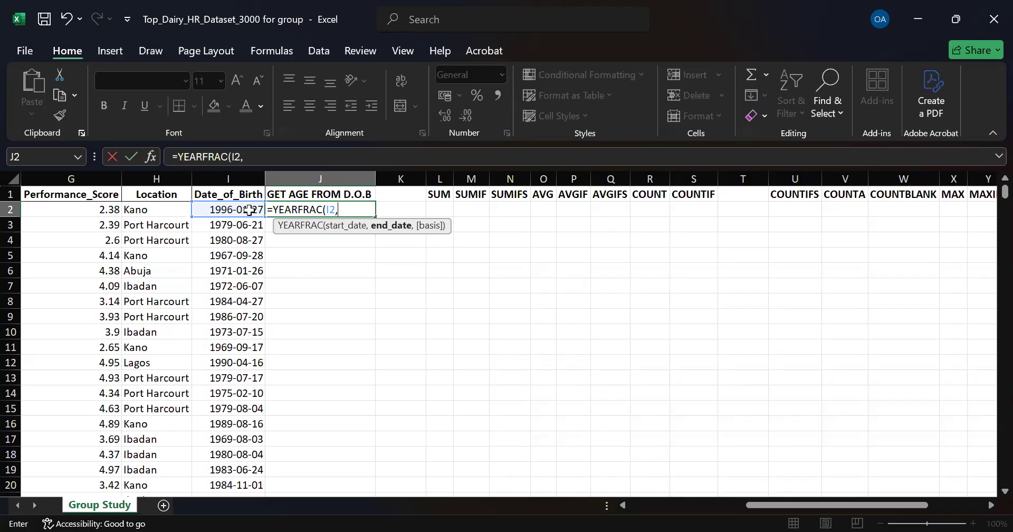
text(to)
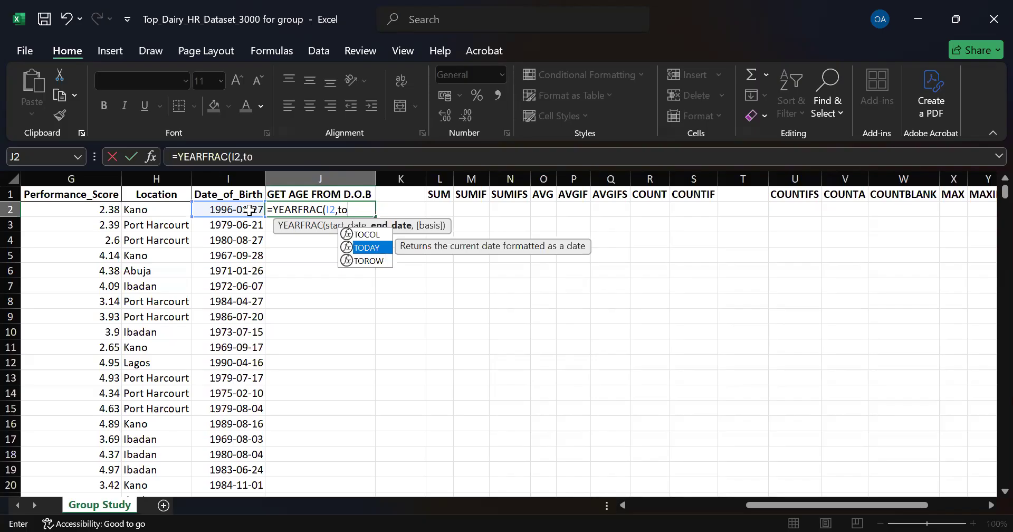
key(Tab)
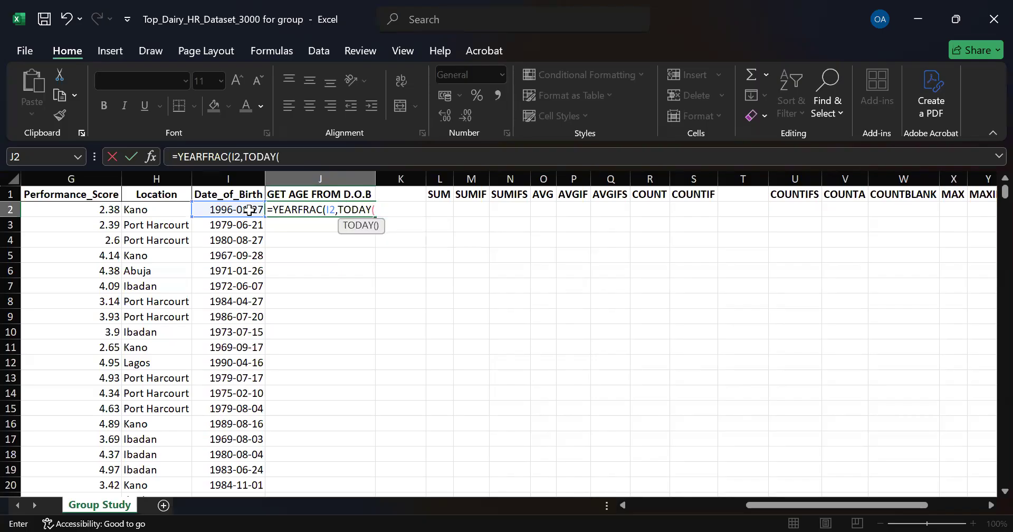
text())
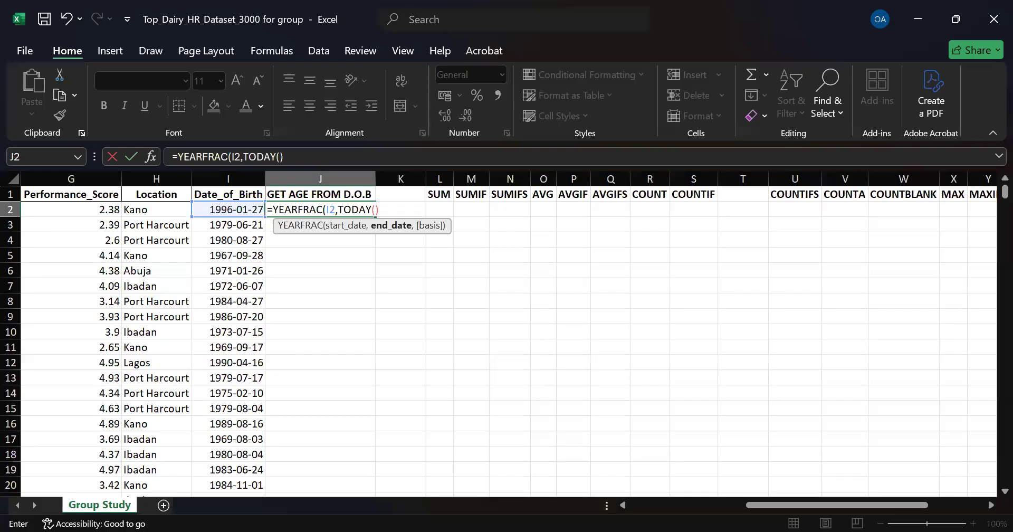
key(Return)
click(636, 368)
text(-1)
text())
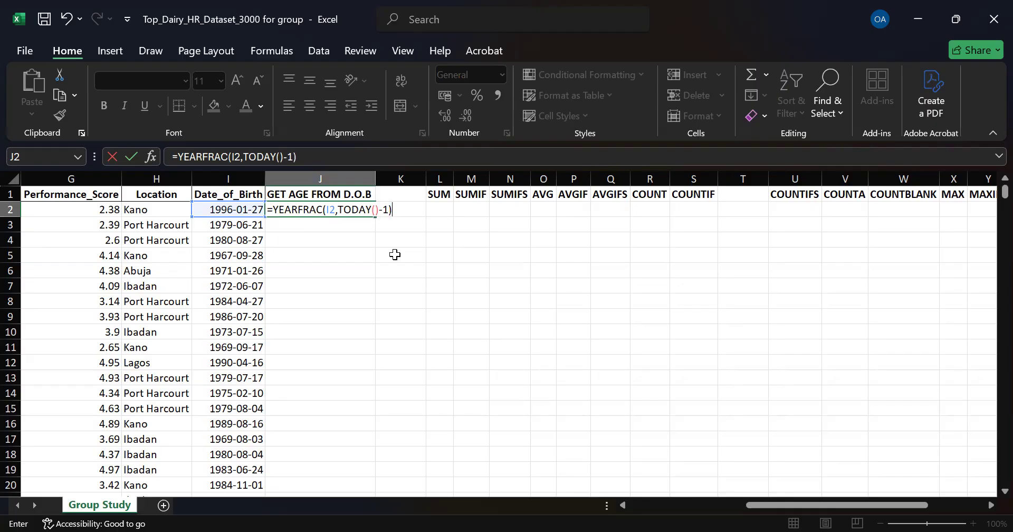
key(Return)
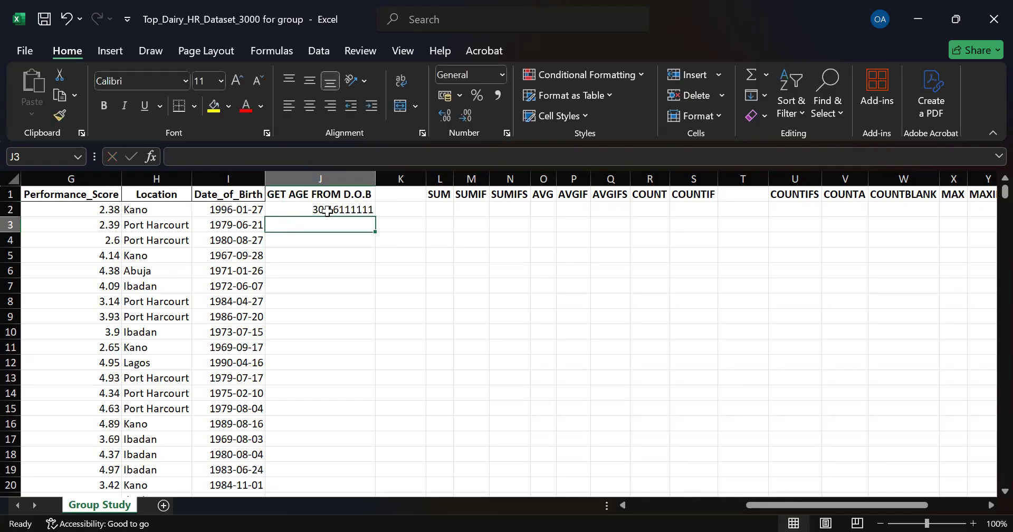
Step: Fill the age formula from J2 down the whole column J
click(366, 209)
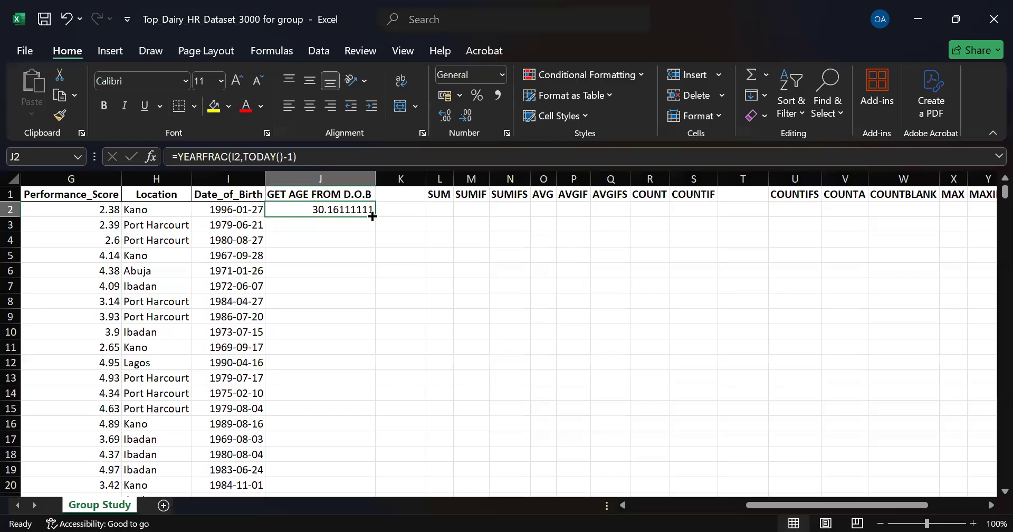
double_click(372, 217)
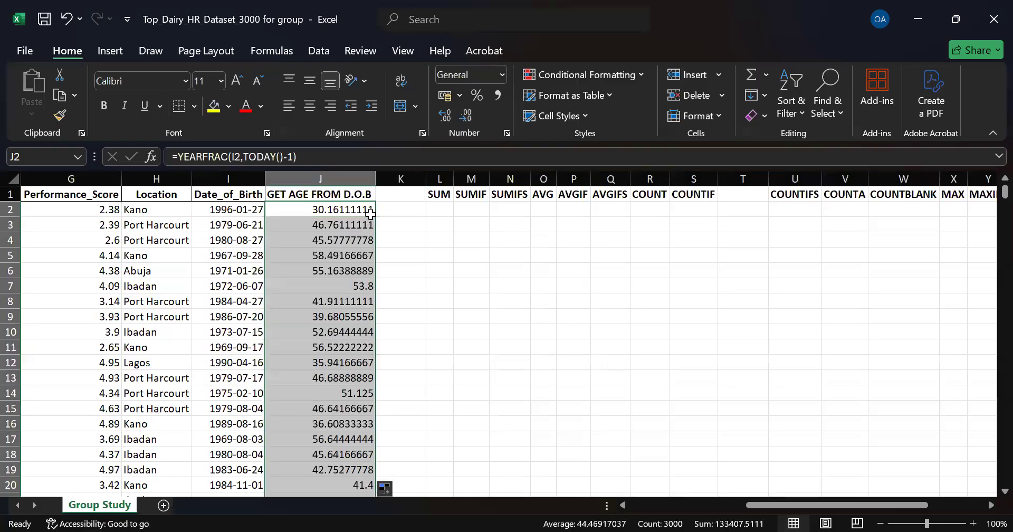
scroll(357, 254, down, 14)
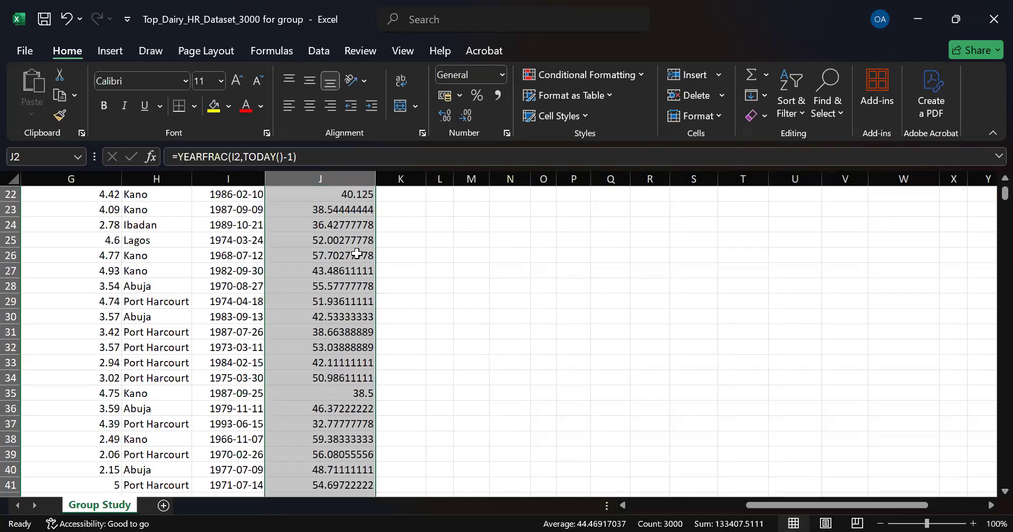
scroll(357, 254, down, 10)
scroll(358, 254, up, 11)
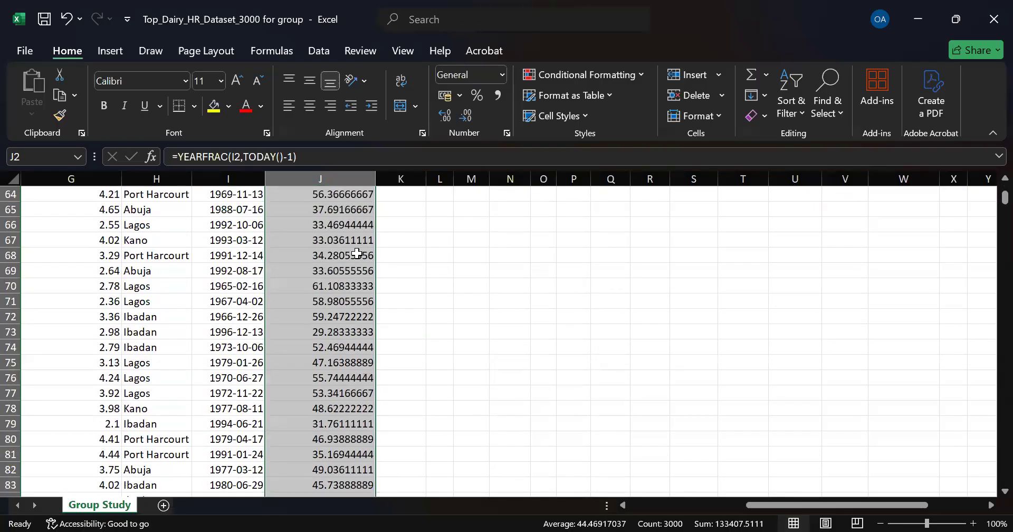
scroll(357, 253, up, 13)
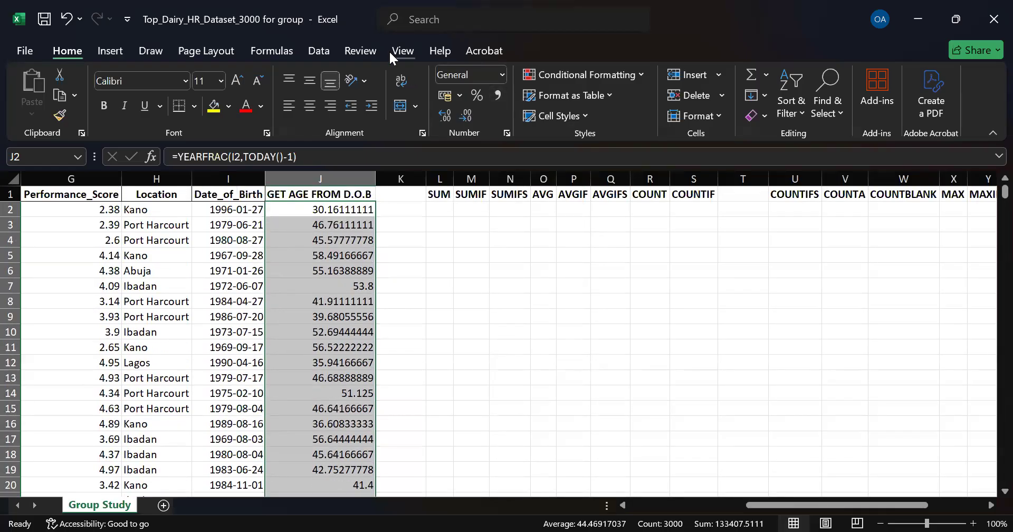
key(alt+Tab)
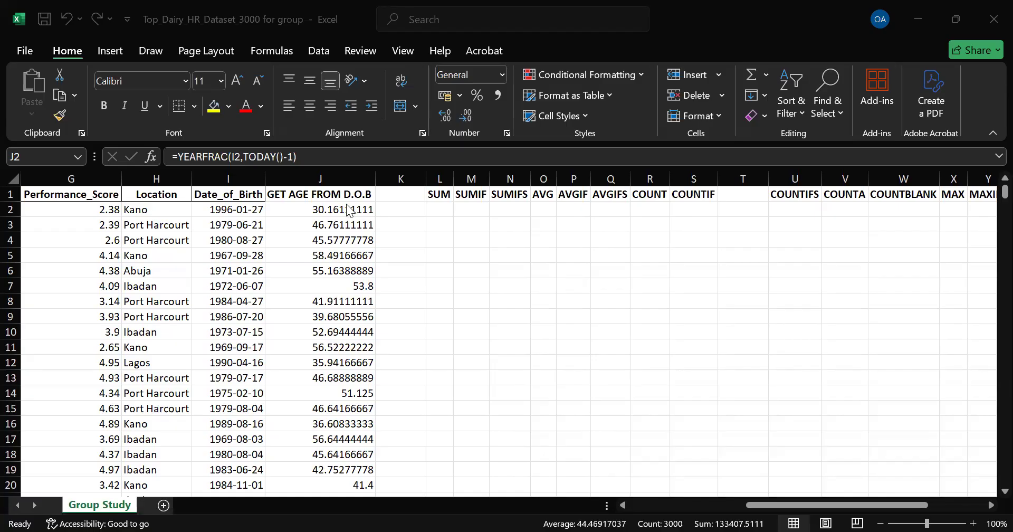
Step: Decrease the decimal places of column J until the ages show as whole numbers
click(329, 177)
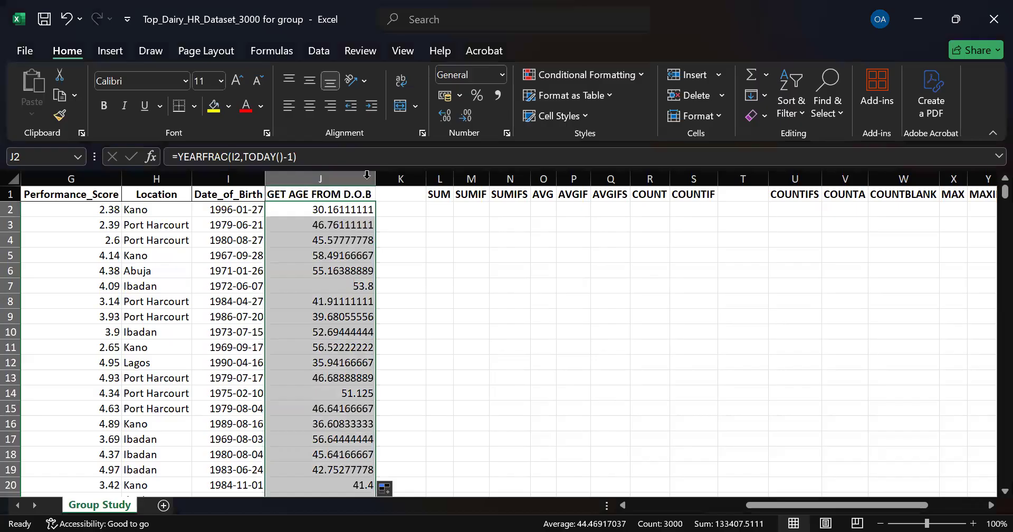
click(467, 114)
click(467, 114)
click(467, 113)
click(467, 113)
click(467, 113)
click(467, 113)
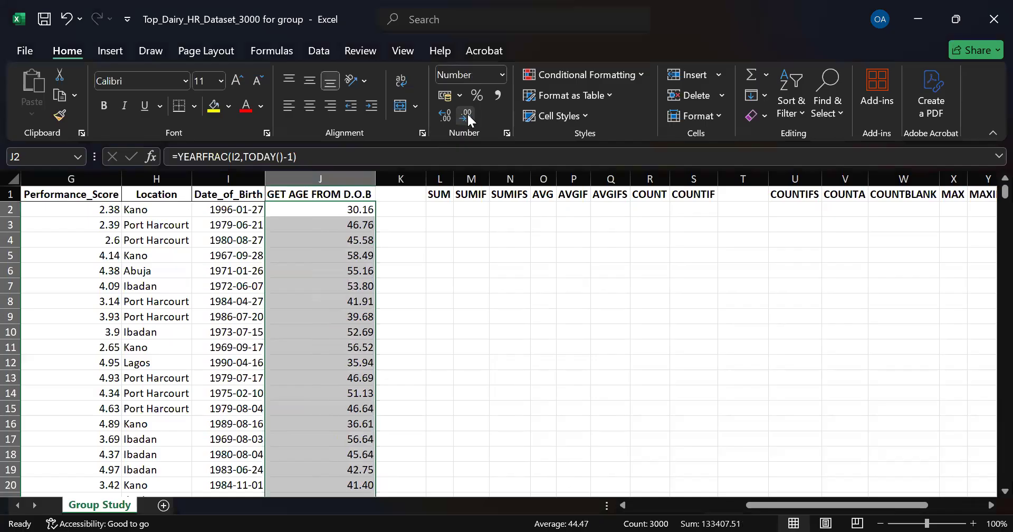
click(468, 114)
click(468, 114)
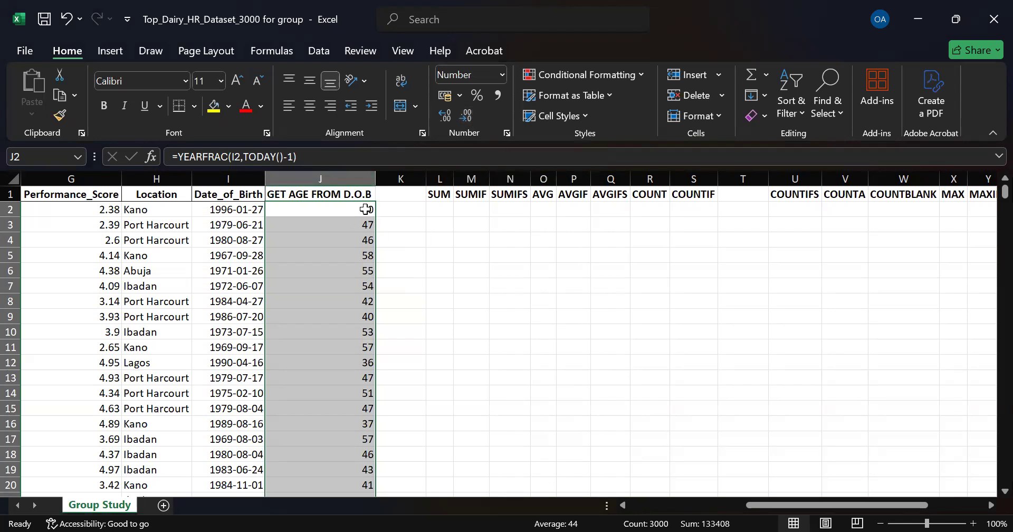
Step: Undo the decimal changes, the fill and the YEARFRAC formula in J2
click(406, 213)
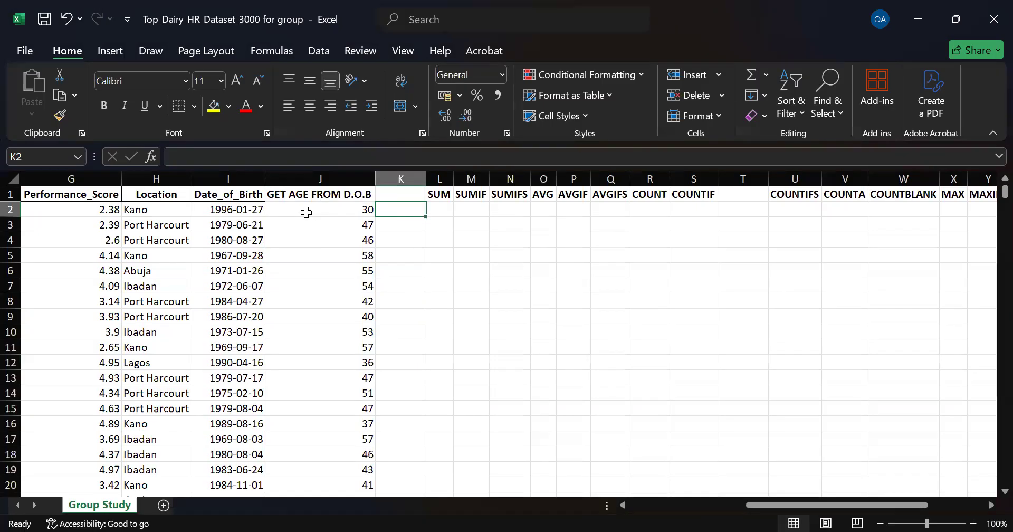
click(313, 178)
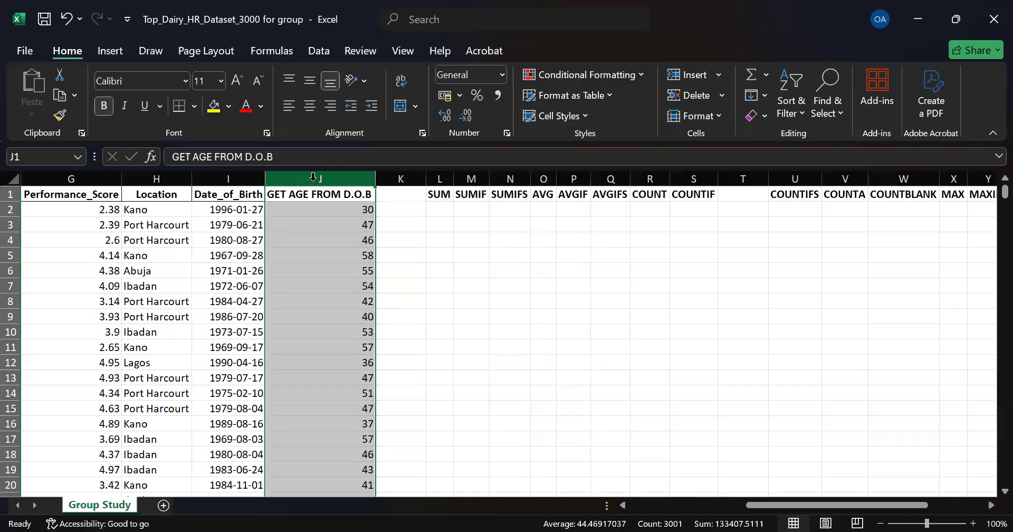
key(ctrl+z)
key(ctrl+z)
key(ctrl+z)
key(ctrl+z)
key(ctrl+z)
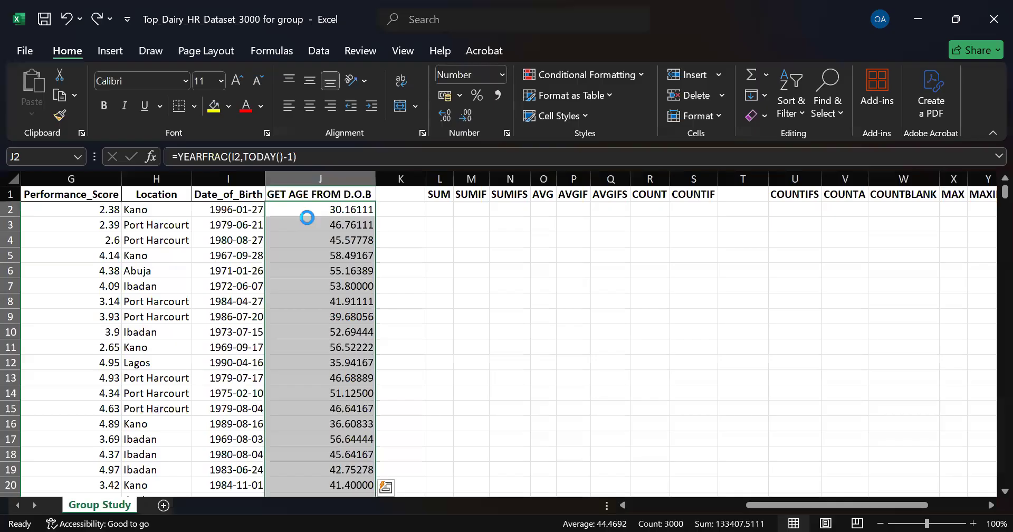
key(ctrl+z)
key(ctrl+z)
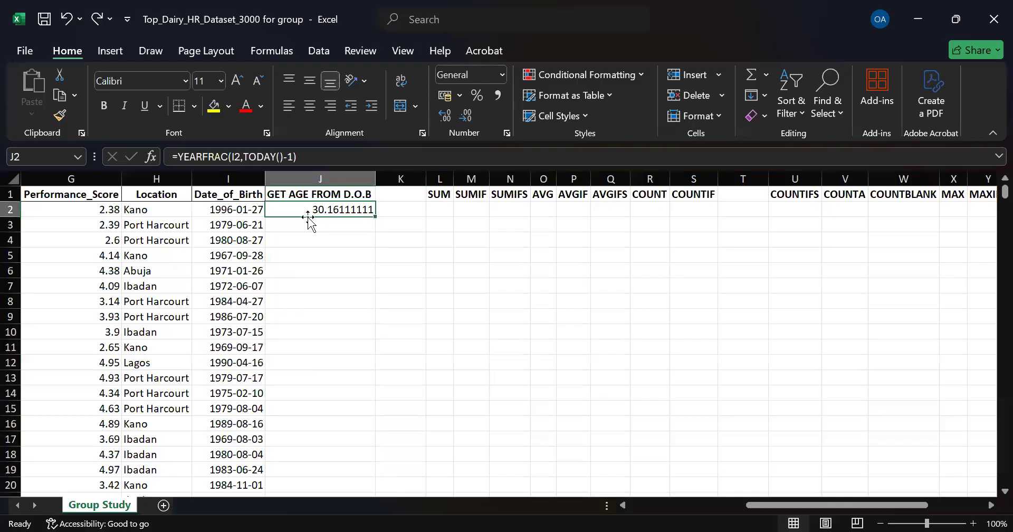
key(ctrl+z)
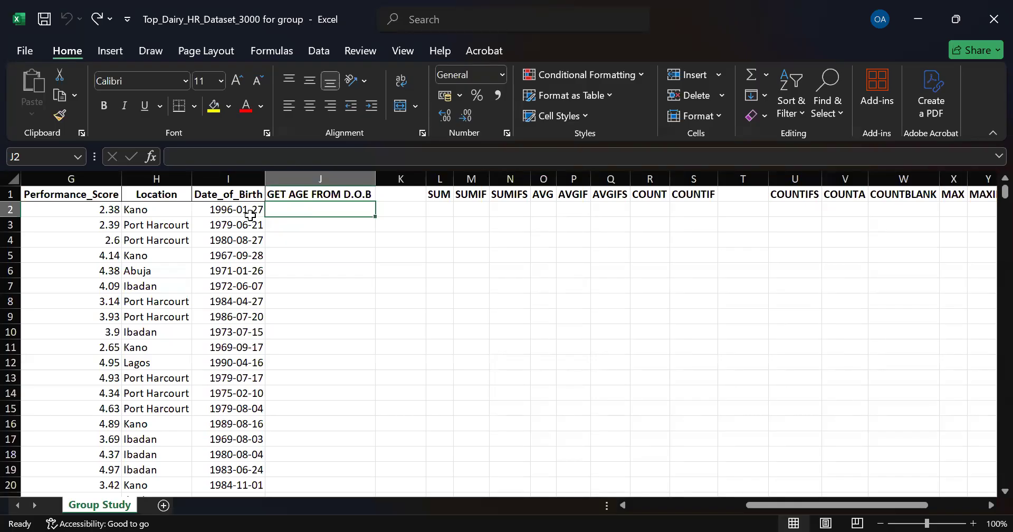
Step: Enter =YEARFRAC(I2,TODAY()-1) in J2, accepting the suggested closing-parenthesis correction
click(228, 213)
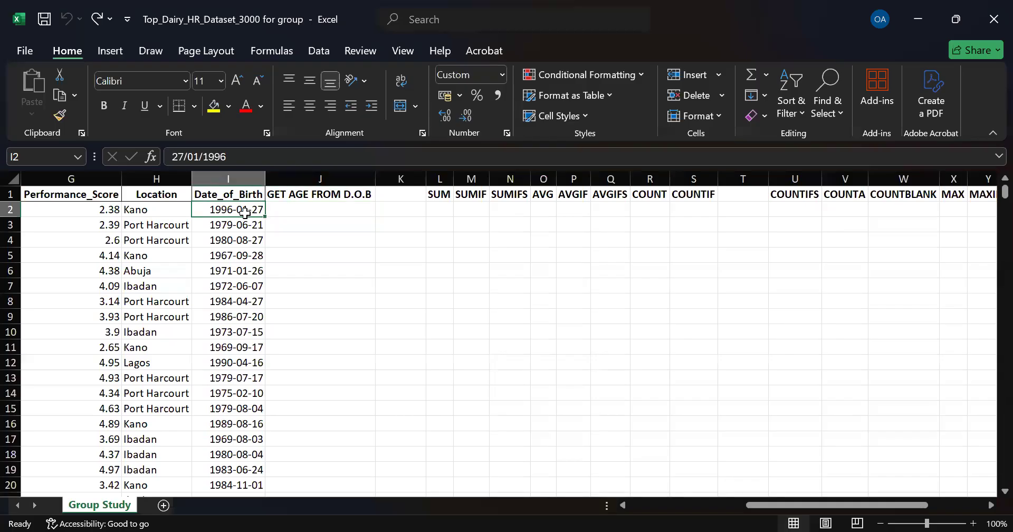
click(308, 210)
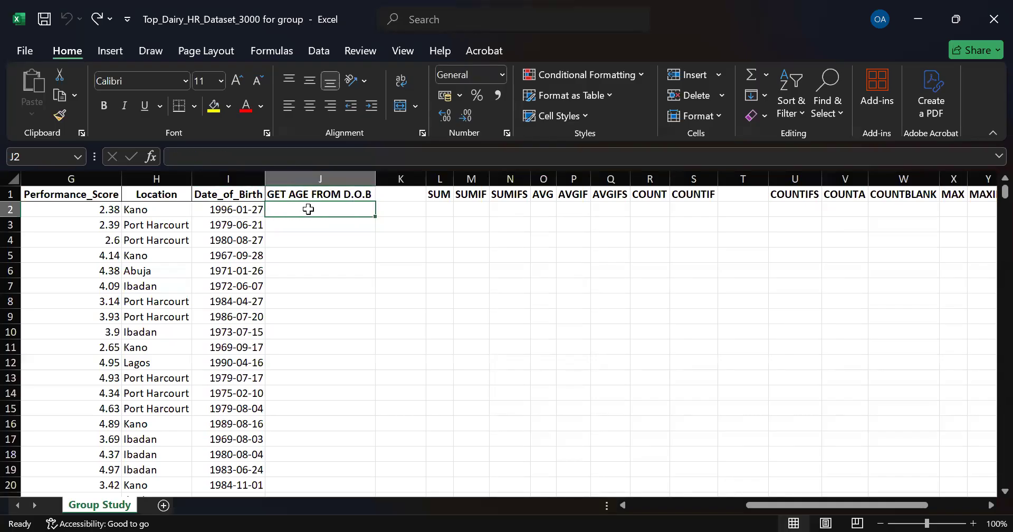
double_click(309, 210)
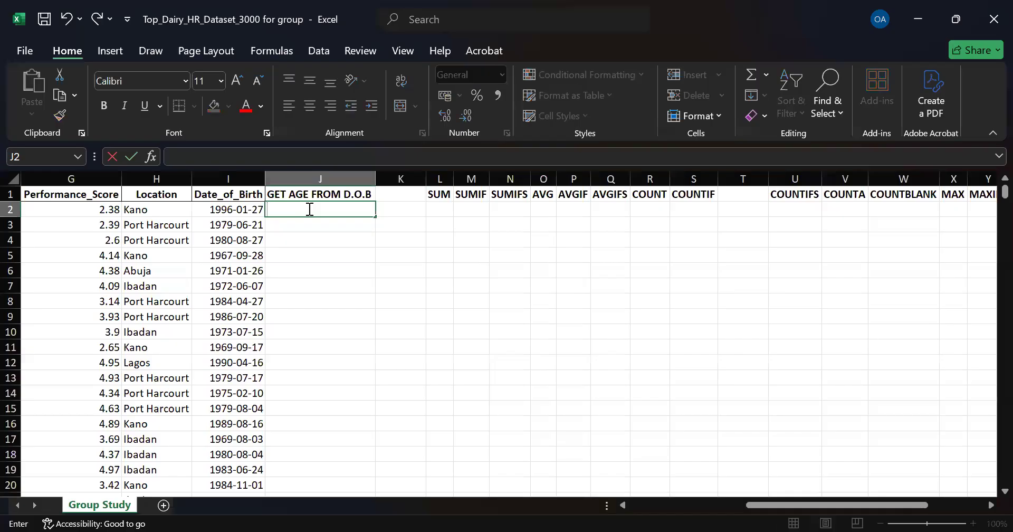
text(=)
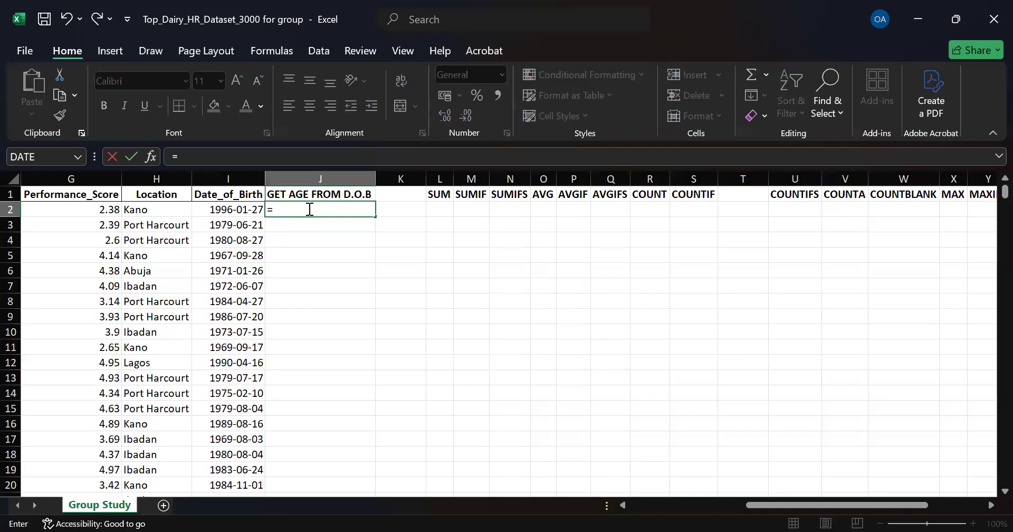
text(yea)
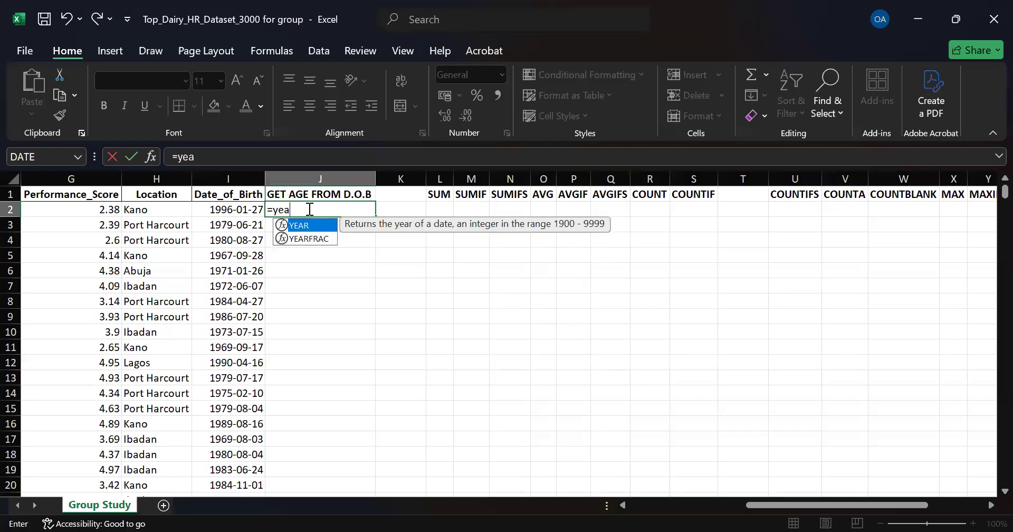
key(Down)
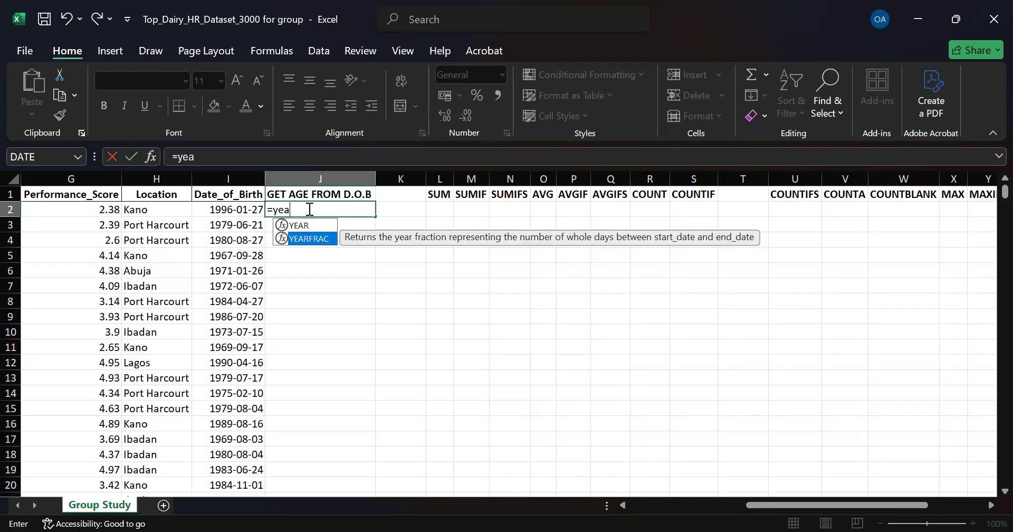
key(Tab)
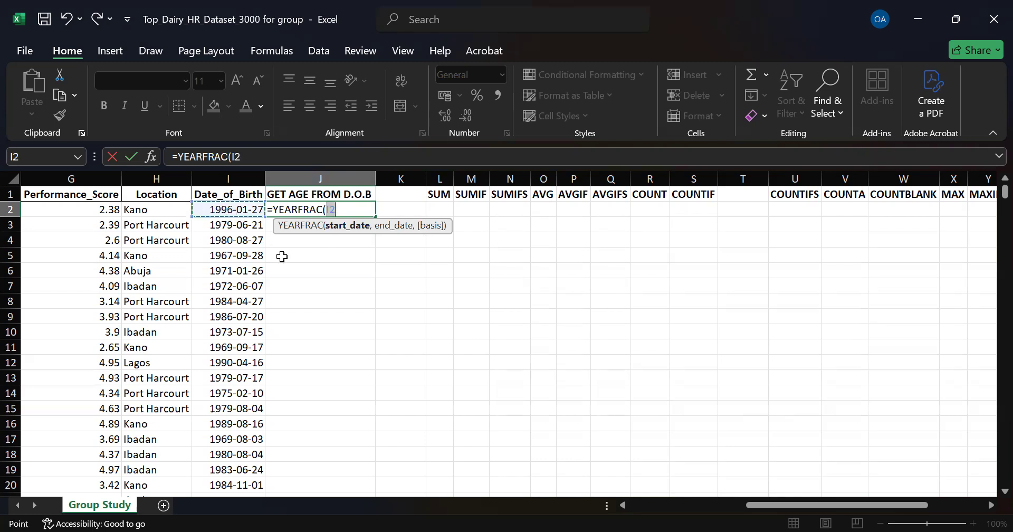
click(229, 207)
click(335, 209)
text(,)
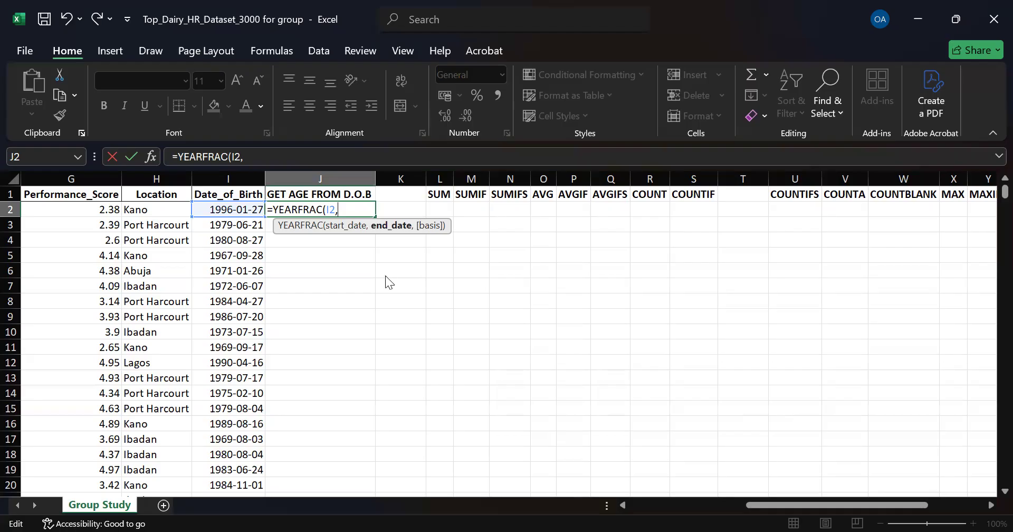
text(t)
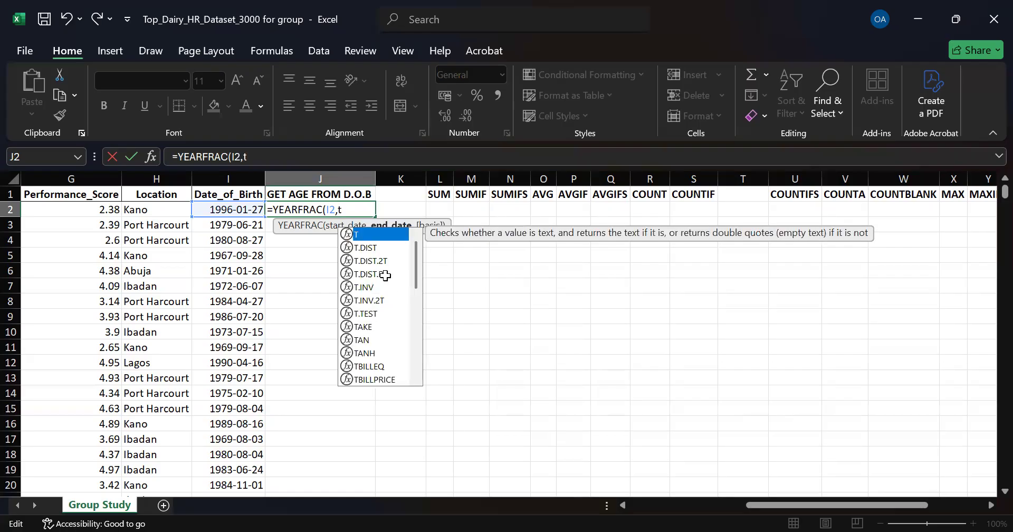
text(od)
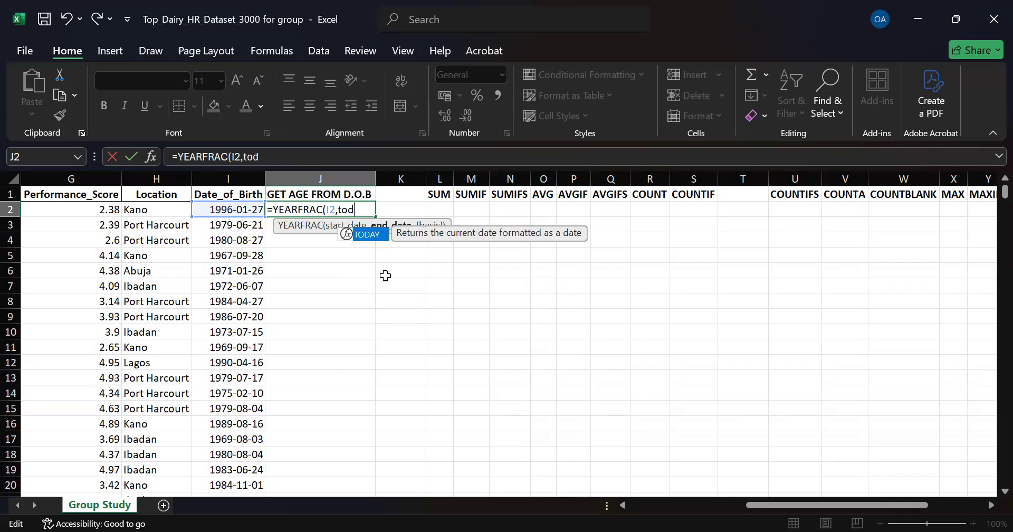
key(Tab)
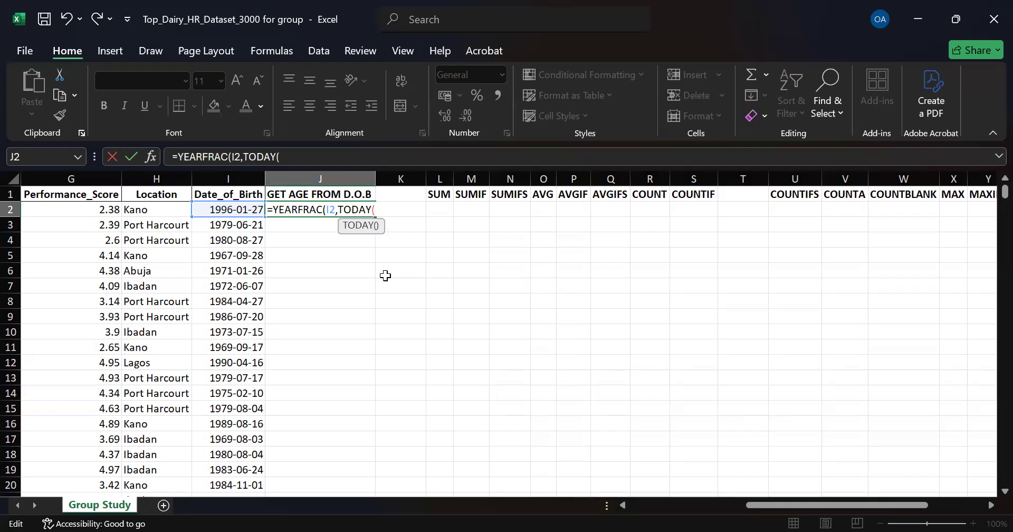
text())
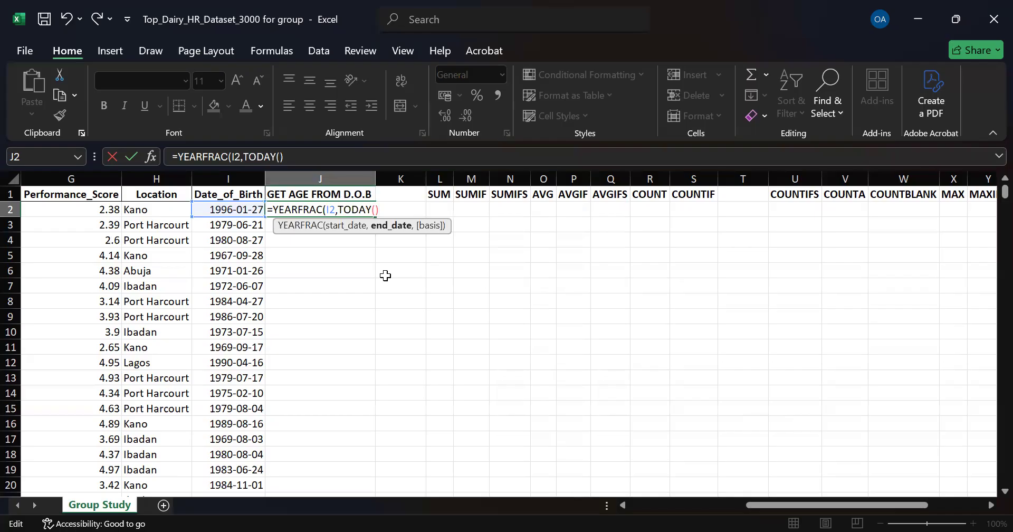
text(-1)
key(Return)
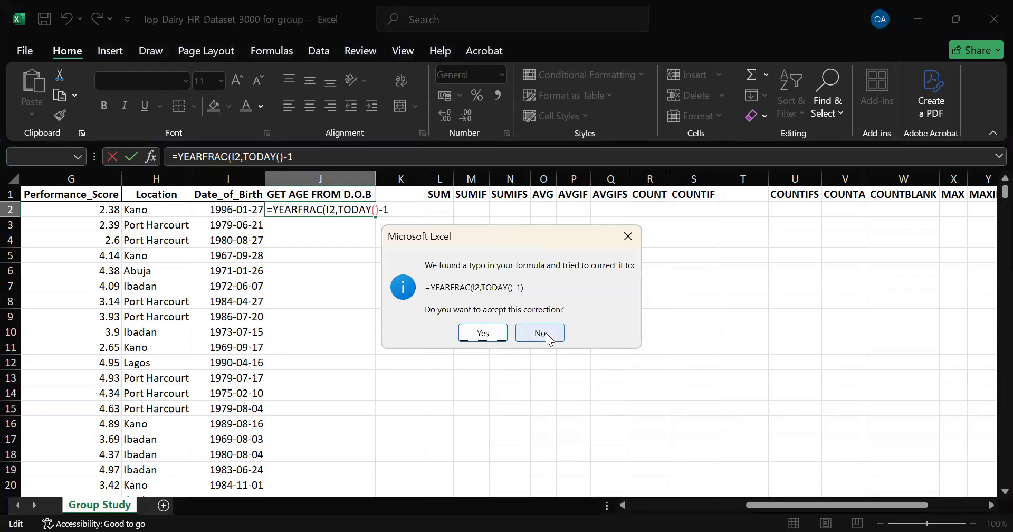
click(483, 333)
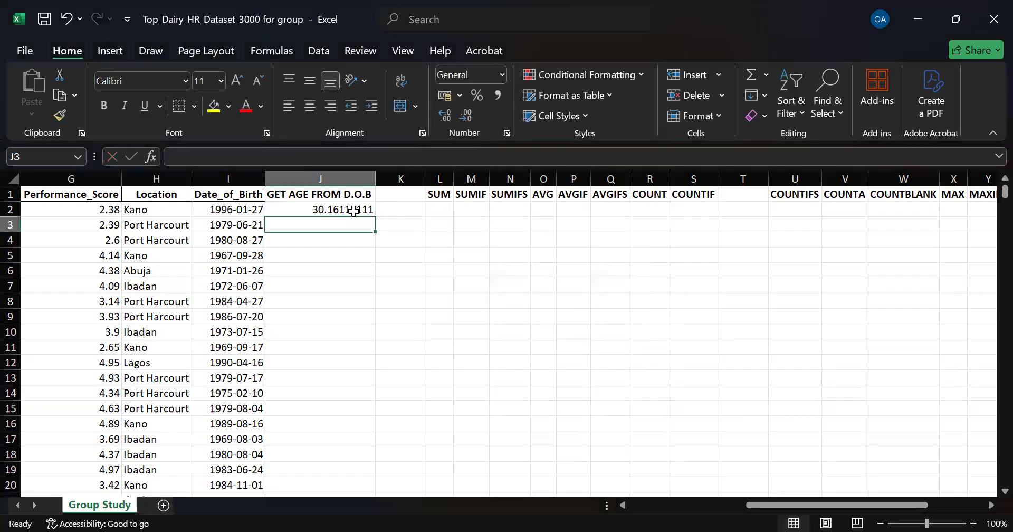
Step: Fill the age formula down column J and reduce its decimal places until the ages show as whole numbers
click(354, 211)
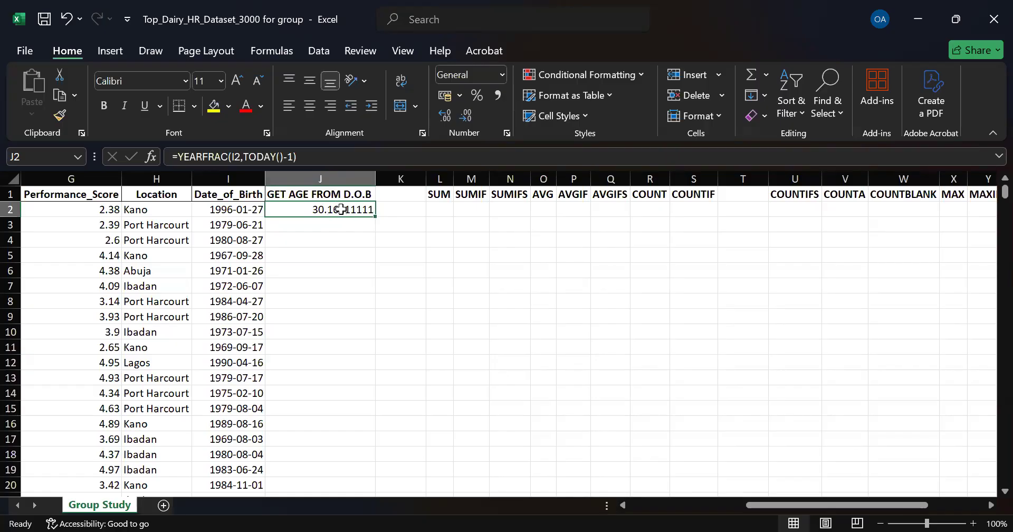
double_click(374, 217)
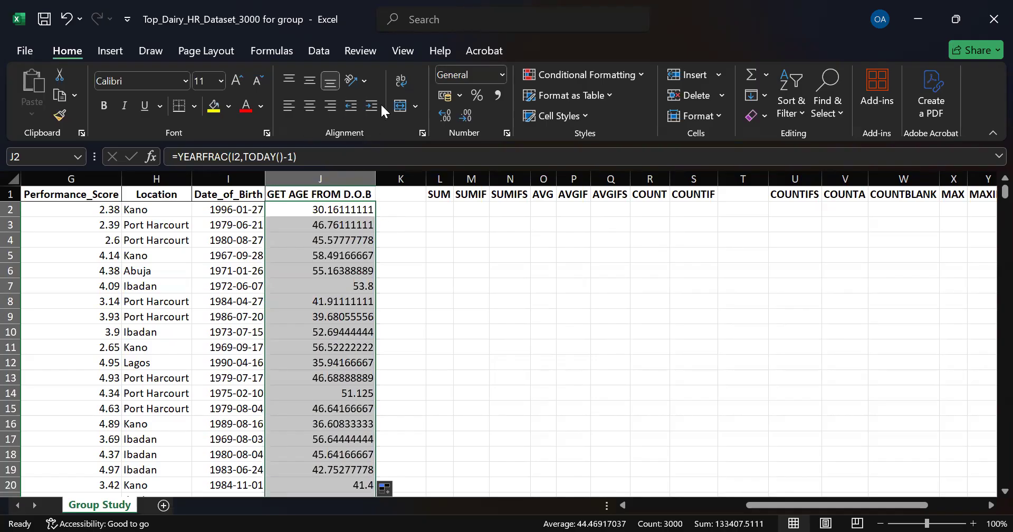
click(470, 115)
click(470, 115)
click(470, 115)
click(470, 116)
click(470, 116)
click(470, 115)
click(470, 115)
click(469, 115)
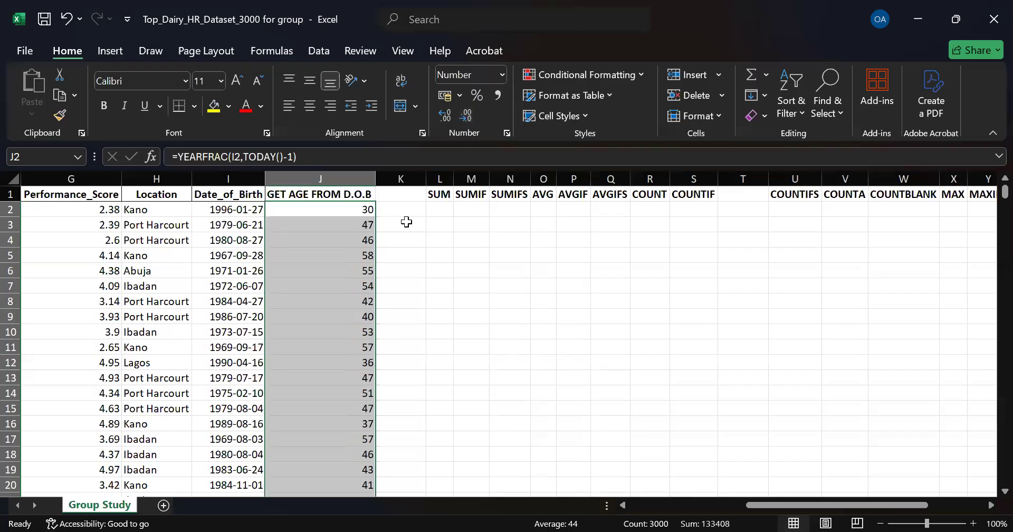
Step: Enter =SUM(E2:E3001) in L2 to total the Salary column
click(440, 212)
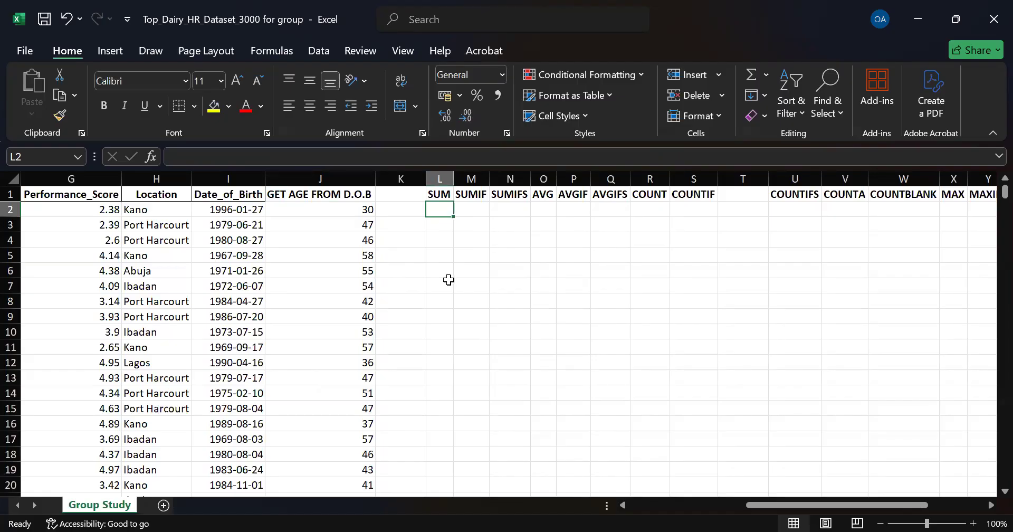
text(=)
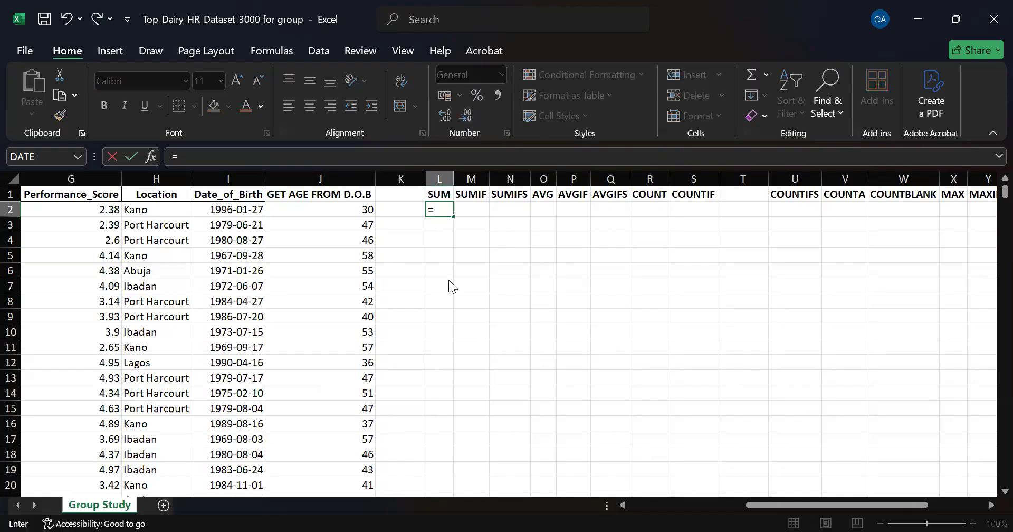
text(su)
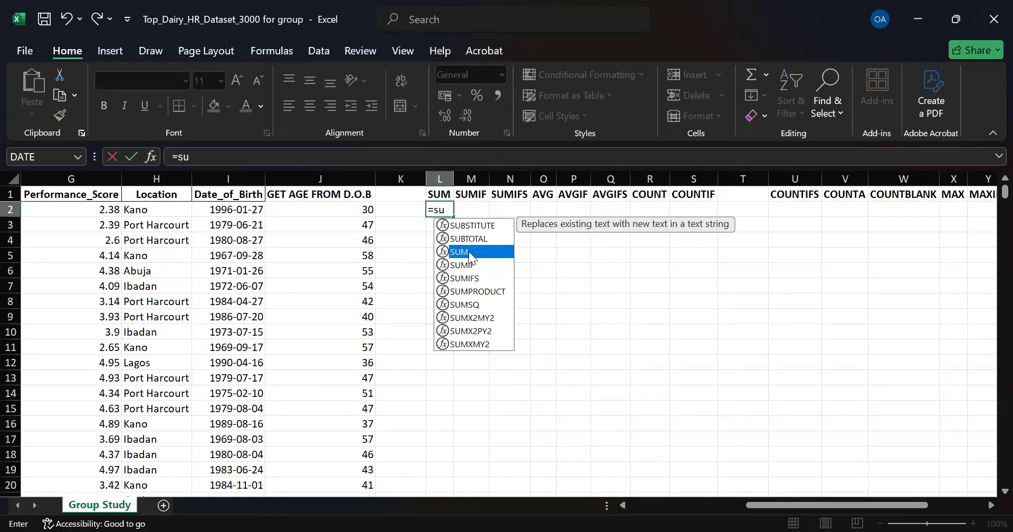
double_click(469, 251)
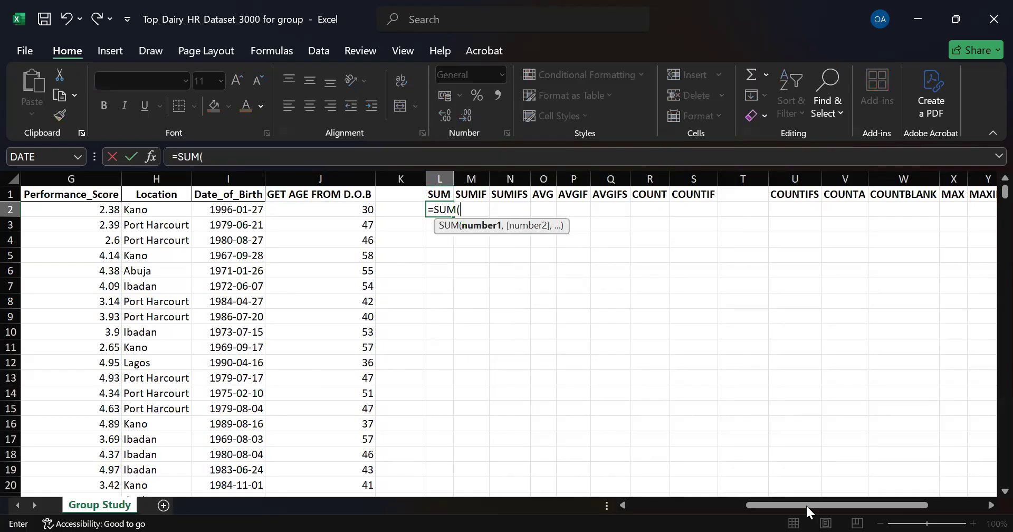
drag(859, 505, 771, 508)
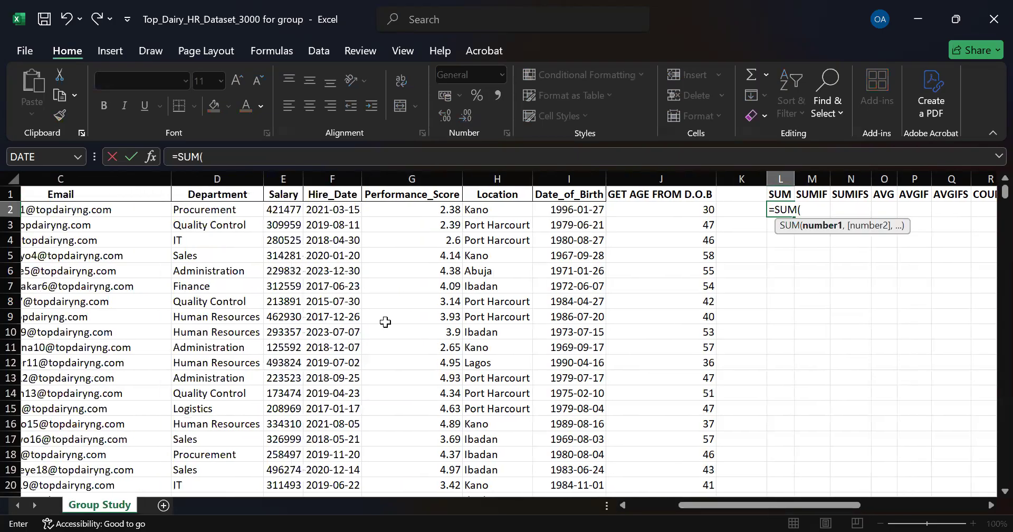
click(284, 209)
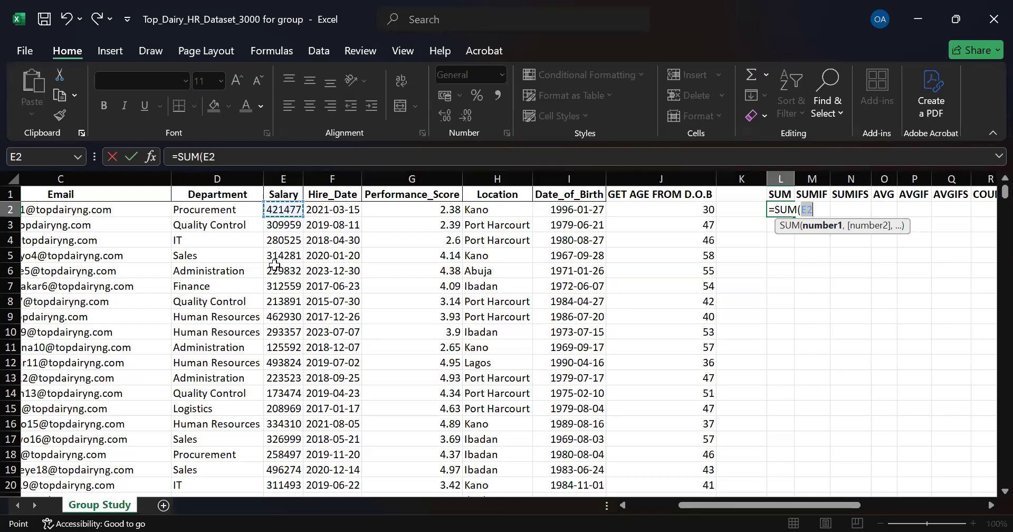
key(ctrl+shift+Down)
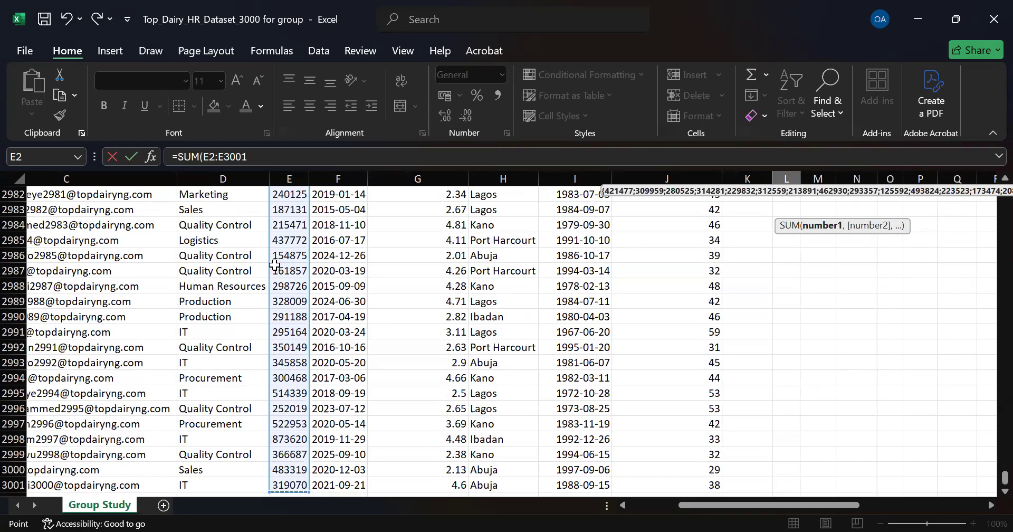
drag(1005, 478, 277, 213)
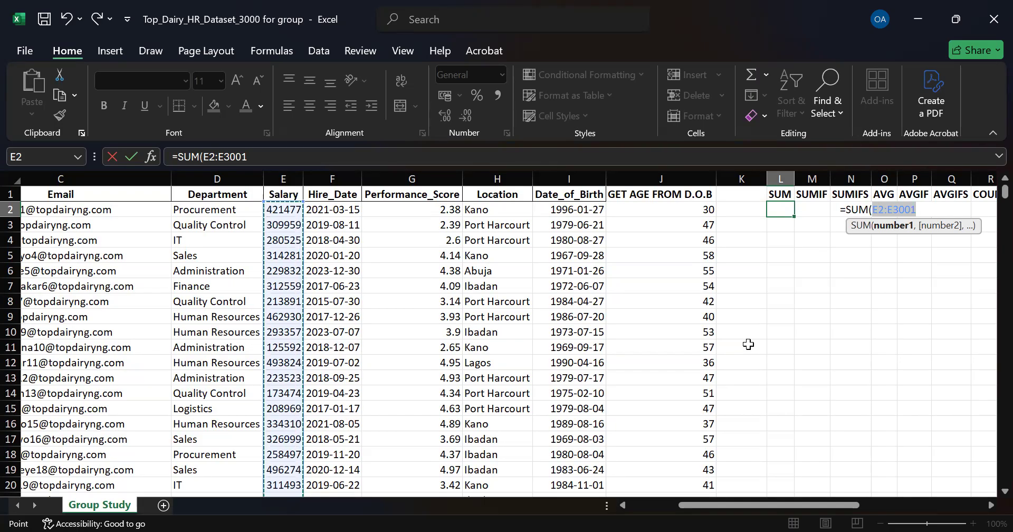
key(Return)
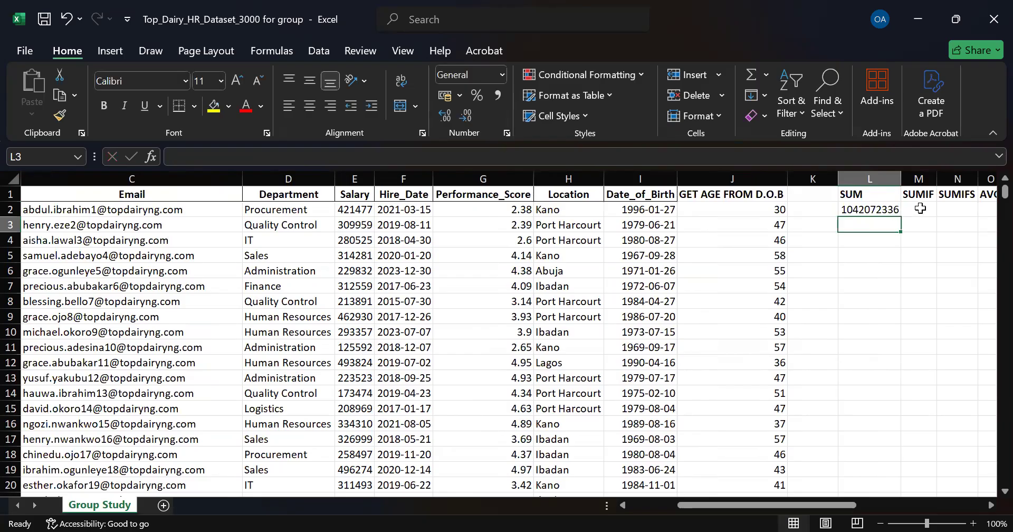
Step: Start a SUMIF formula in M2 using the Department column D2:D3001 as the range
click(919, 211)
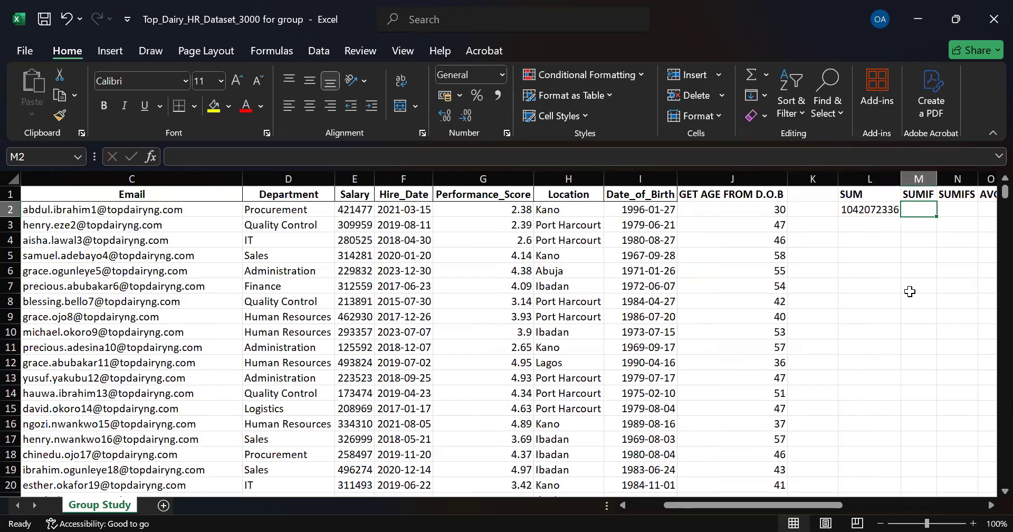
drag(759, 504, 627, 493)
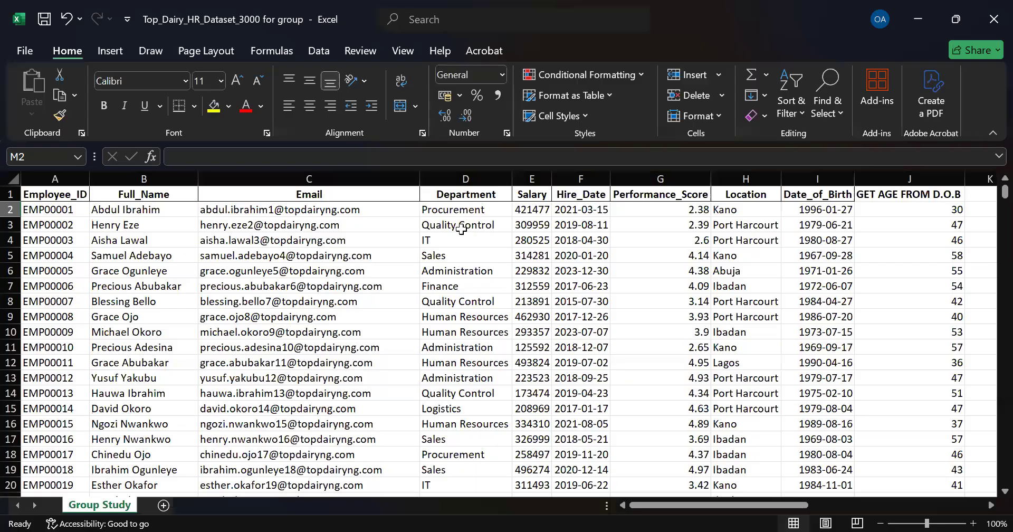
drag(721, 505, 774, 497)
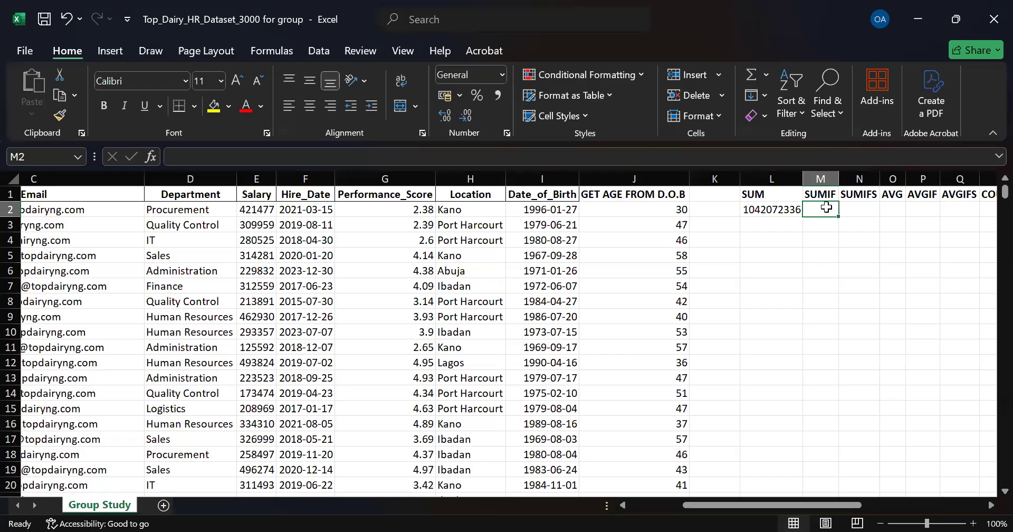
text(=)
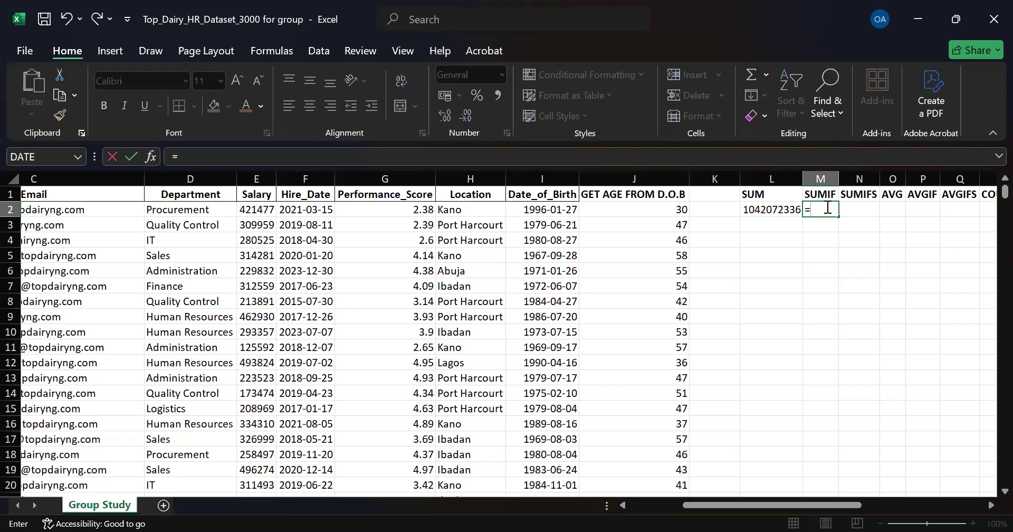
text(sumif)
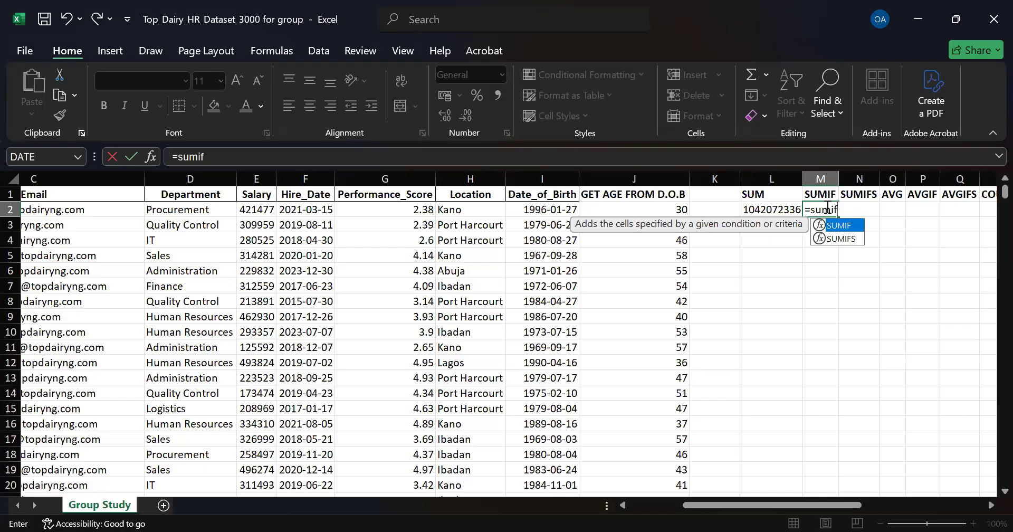
key(Tab)
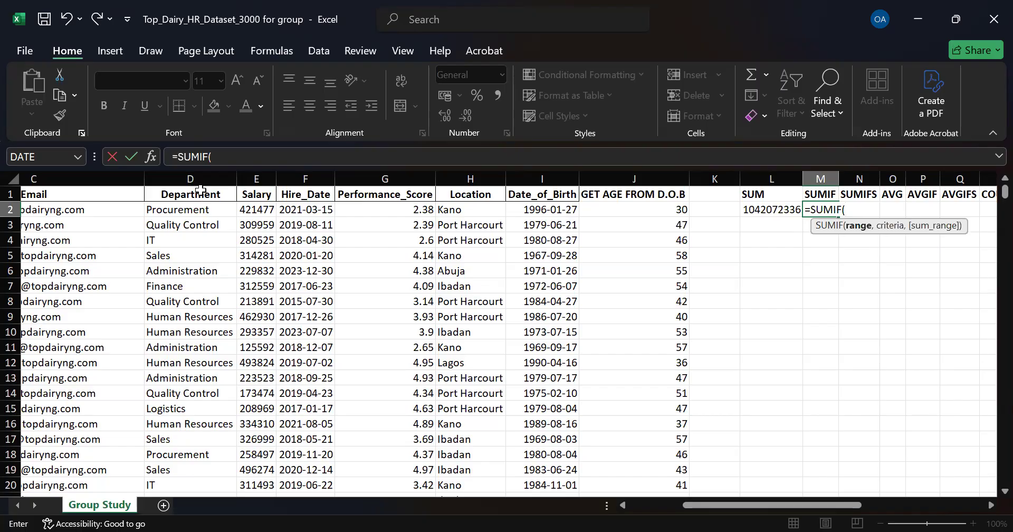
click(201, 210)
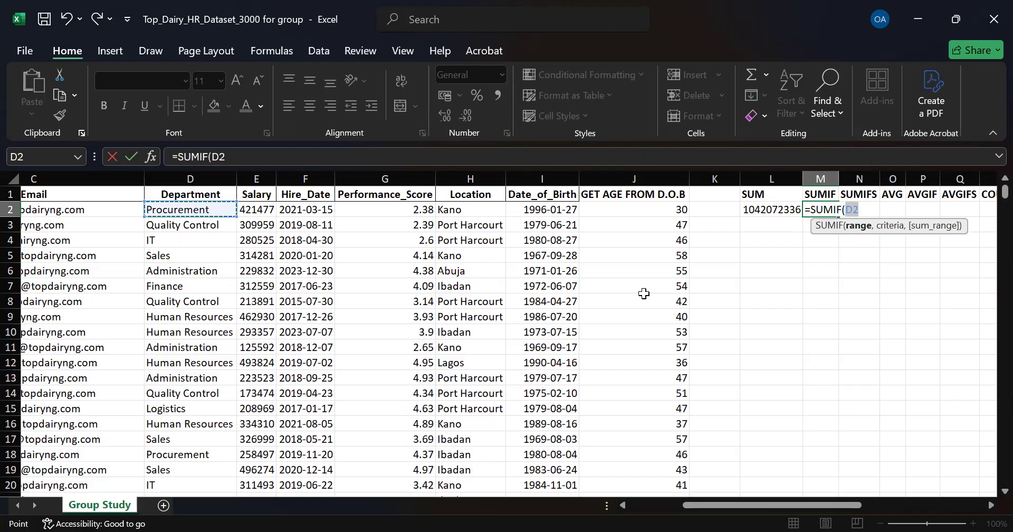
key(ctrl+shift+Down)
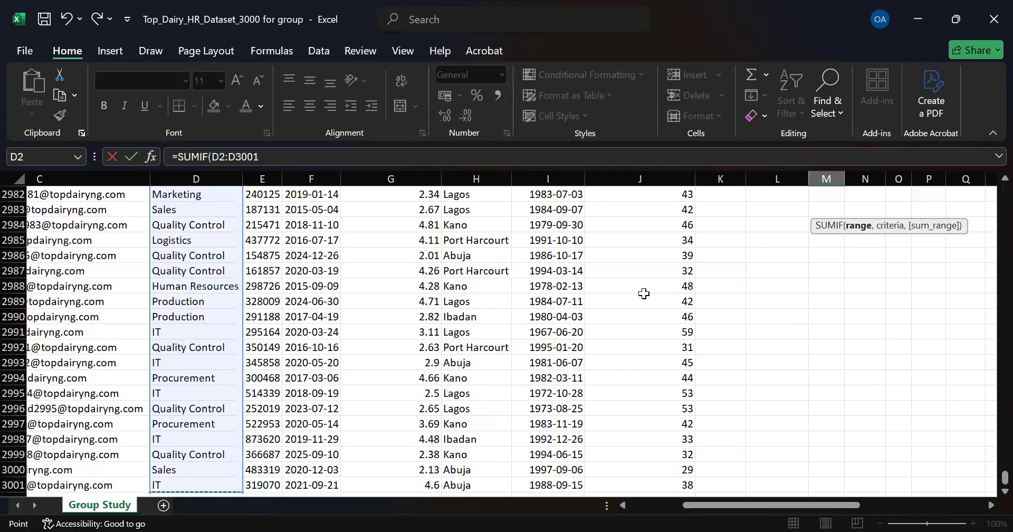
text(,)
Step: Complete the SUMIF with criterion D3 and sum range E2:E3001, giving =SUMIF(D2:D3001,D3,E2:E3001)
scroll(991, 356, down, 1)
drag(991, 356, 851, 236)
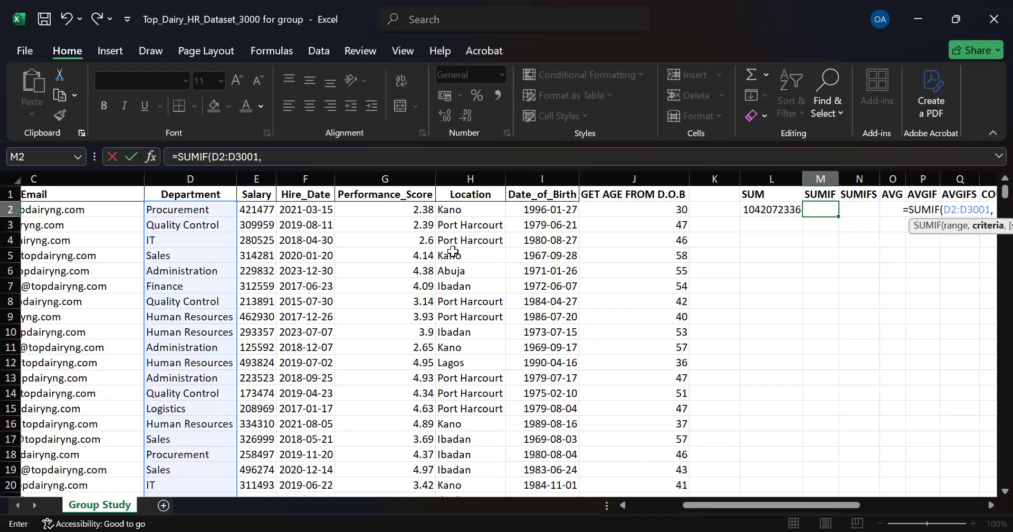
click(196, 224)
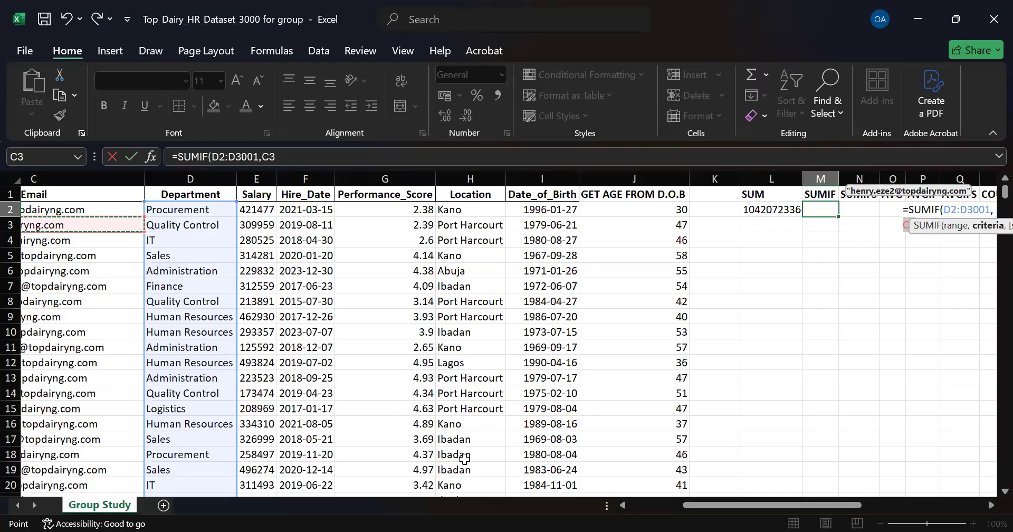
drag(740, 505, 755, 506)
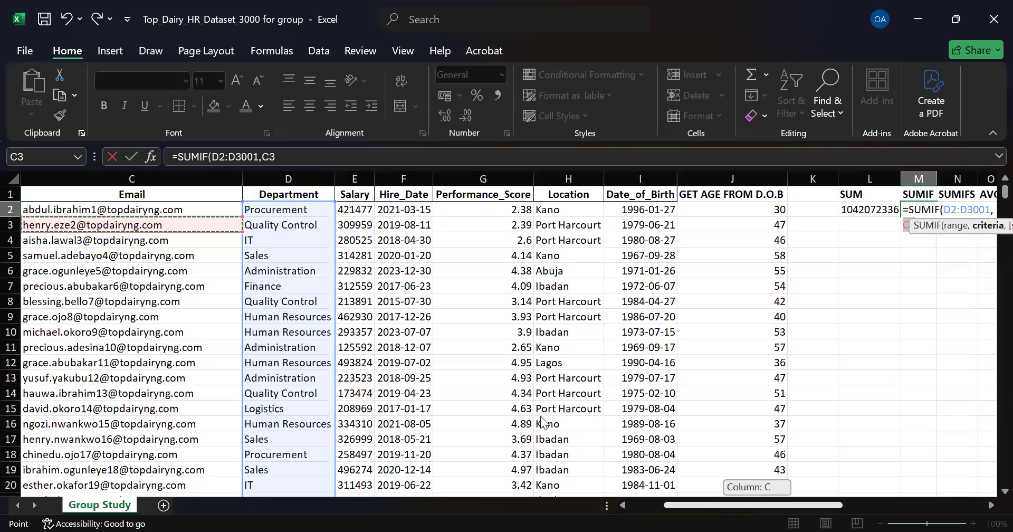
drag(544, 422, 335, 225)
click(335, 224)
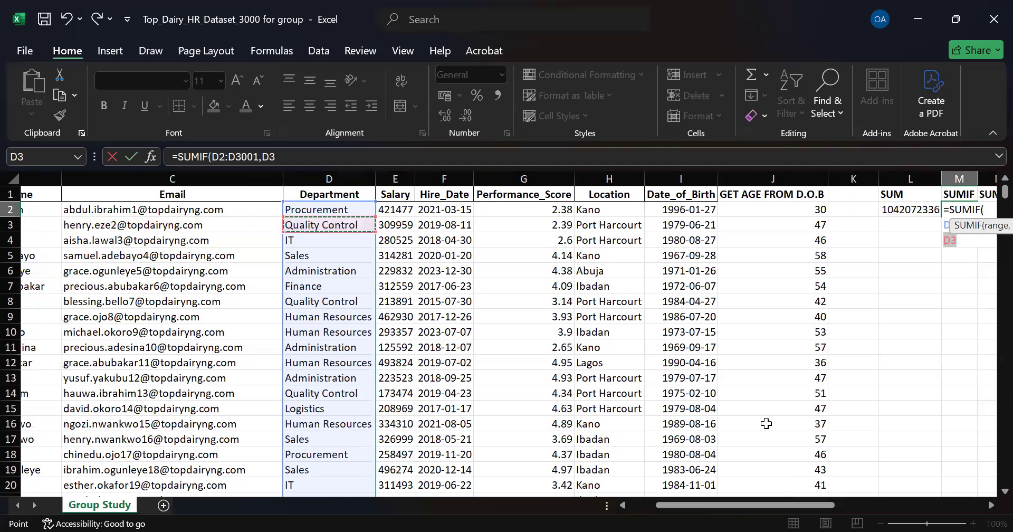
drag(774, 505, 833, 505)
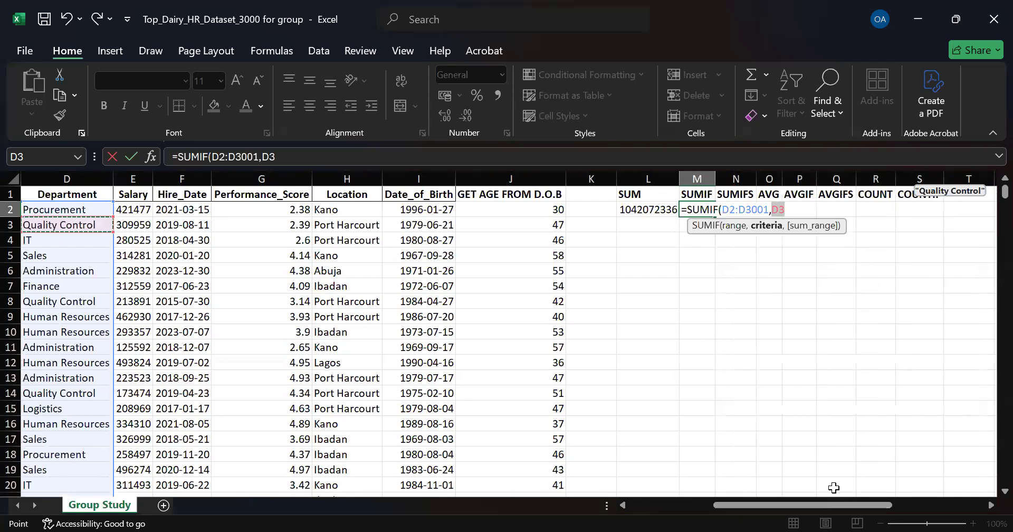
text(,)
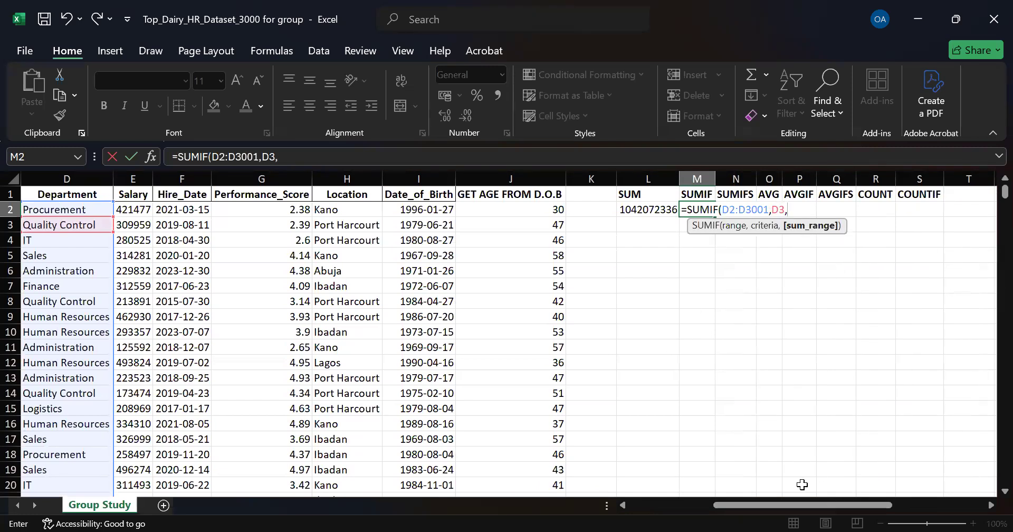
drag(818, 503, 768, 507)
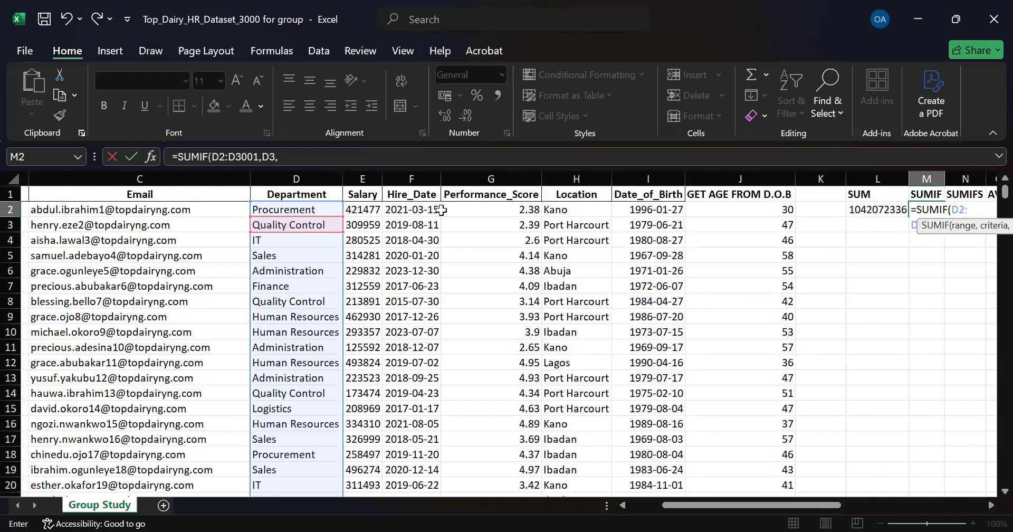
click(369, 210)
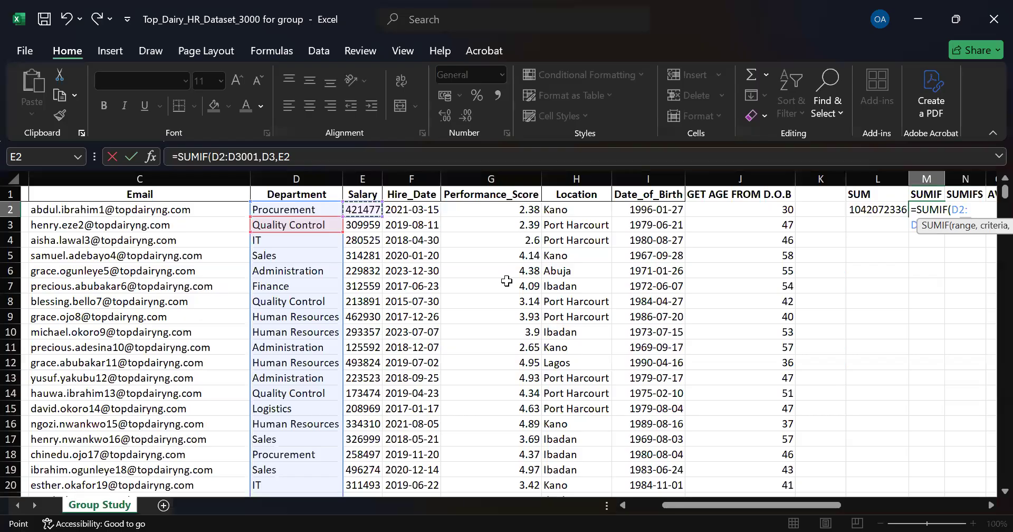
key(ctrl+shift+Down)
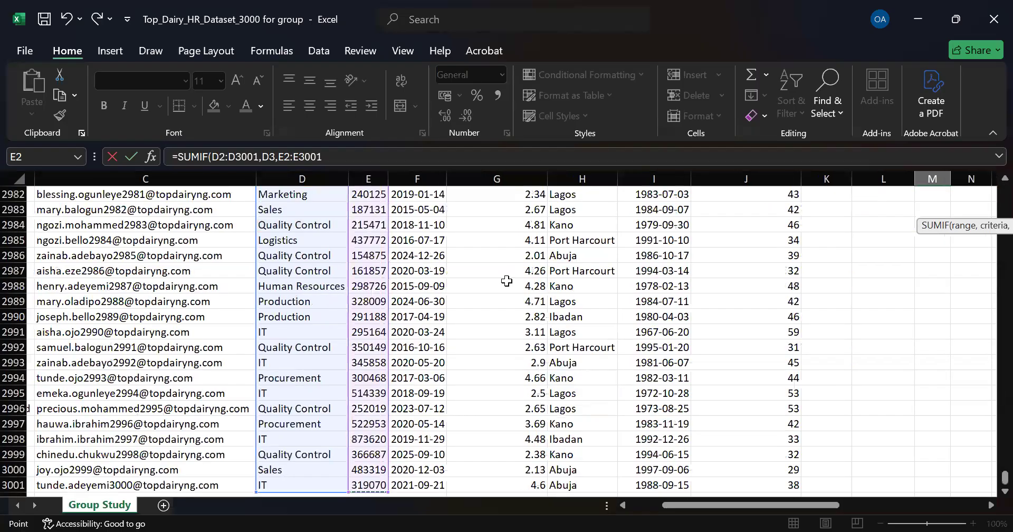
key(Return)
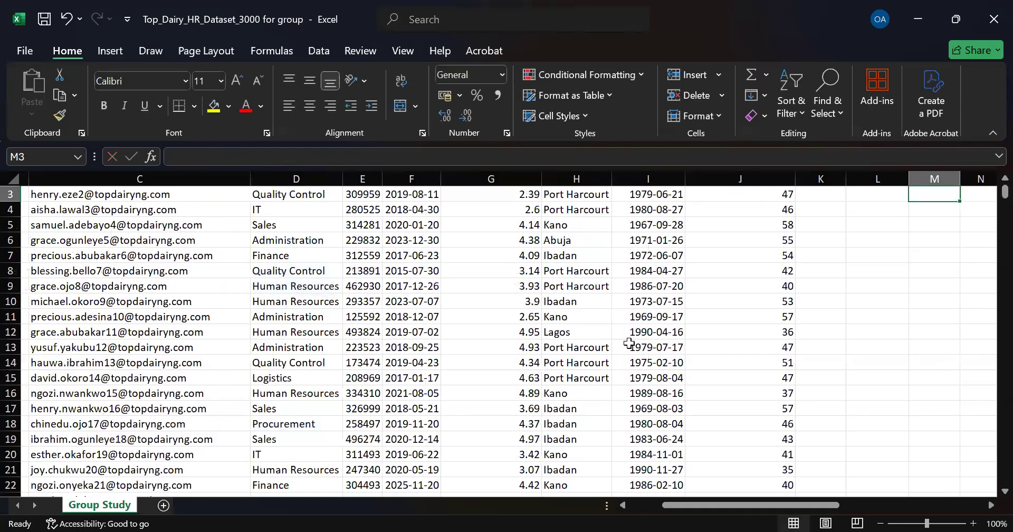
scroll(950, 206, up, 1)
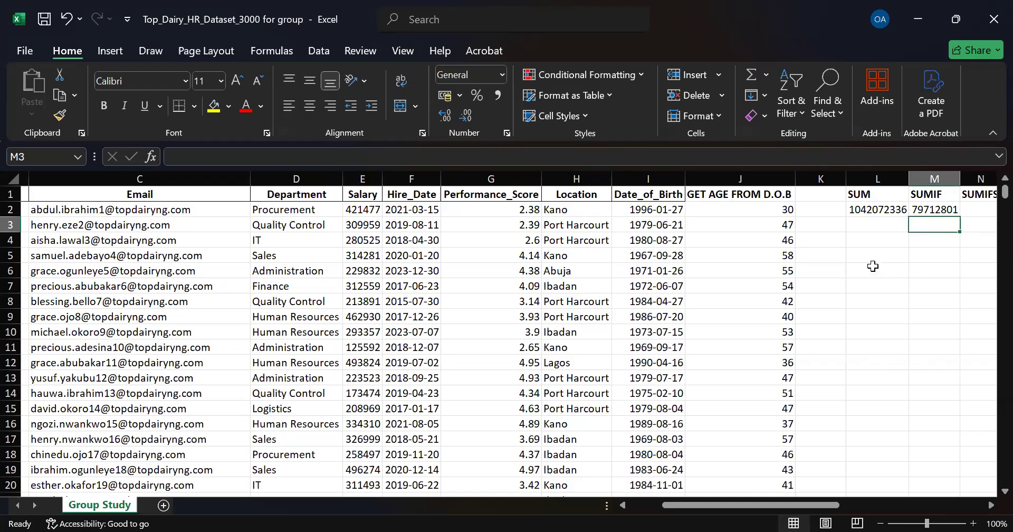
drag(689, 505, 714, 502)
key(alt+Tab)
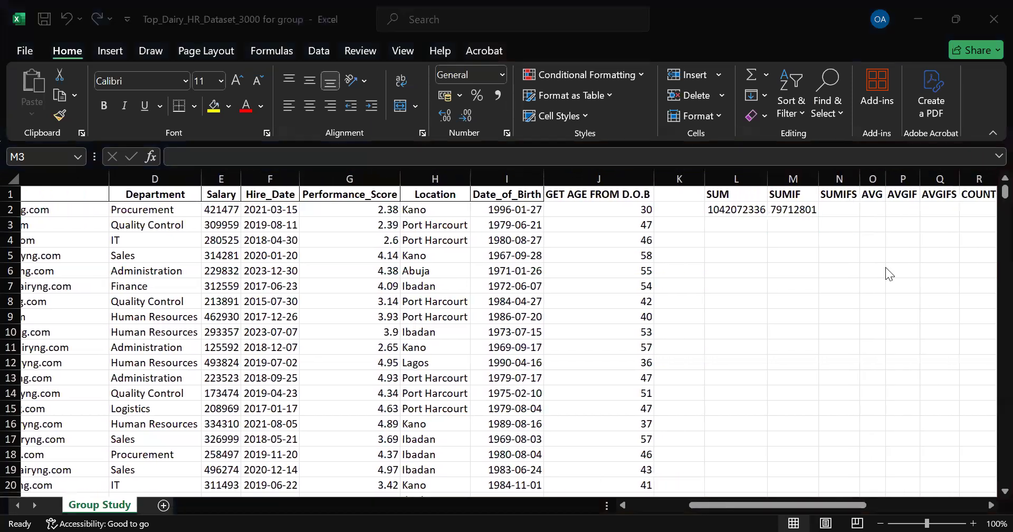
drag(814, 502, 826, 504)
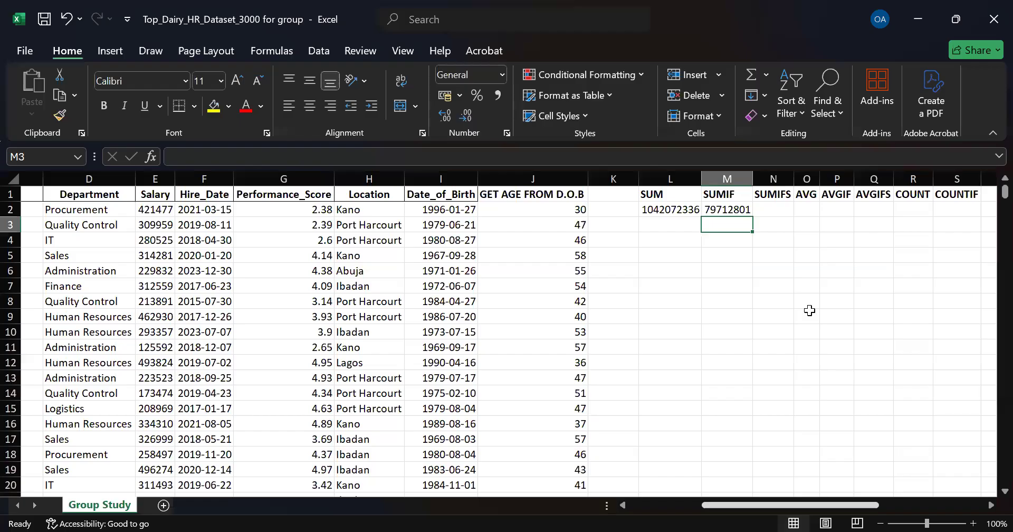
Step: Begin a SUMIFS formula in cell N2 under the SUMIFS heading
click(771, 211)
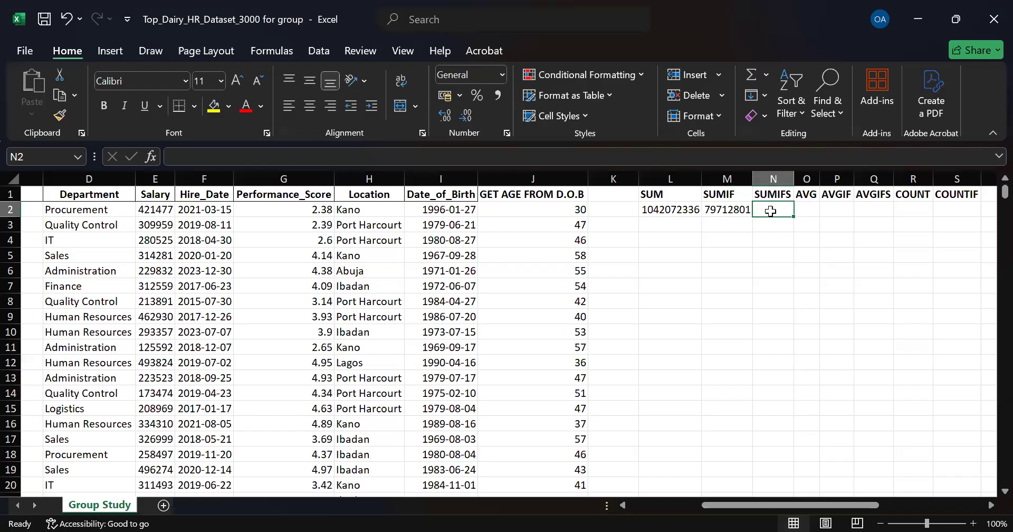
drag(790, 506, 749, 505)
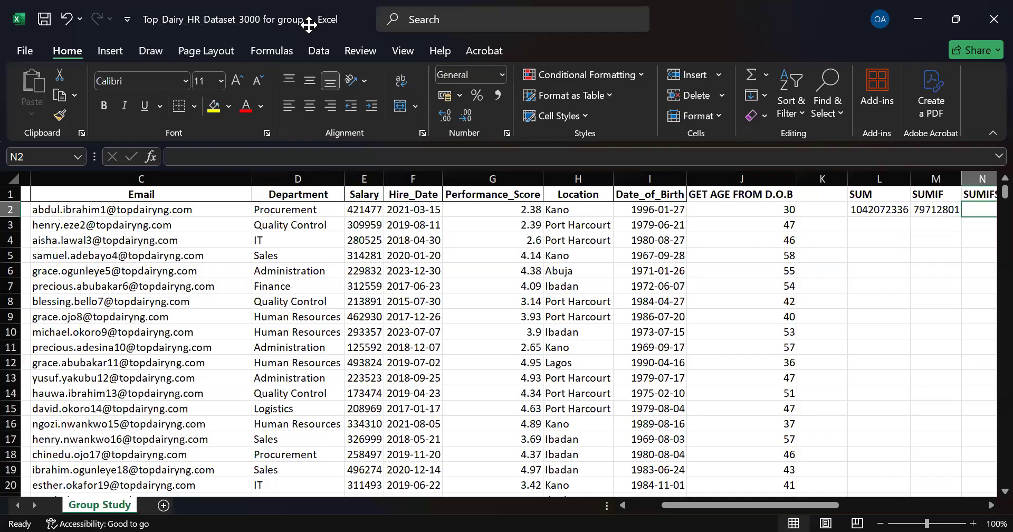
click(378, 84)
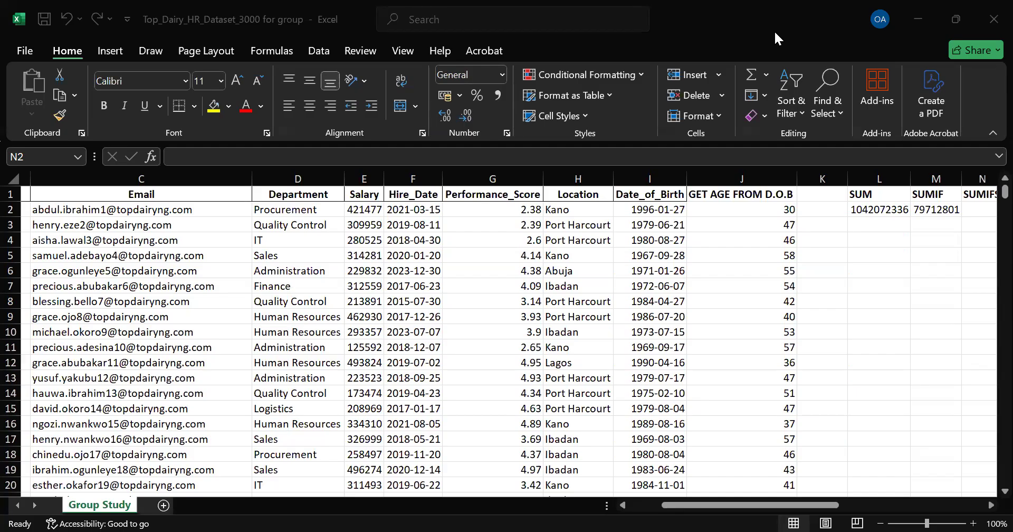
click(762, 502)
click(760, 505)
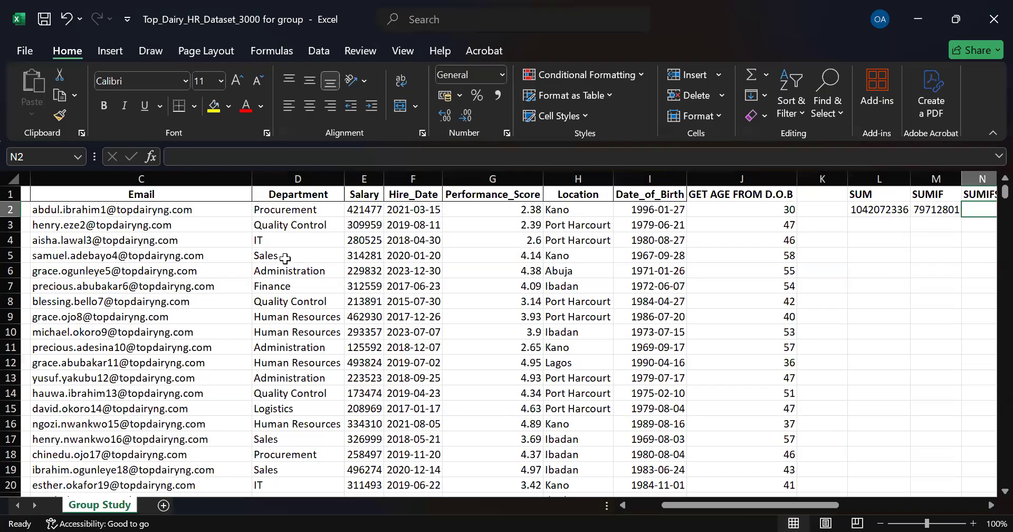
drag(837, 500, 843, 500)
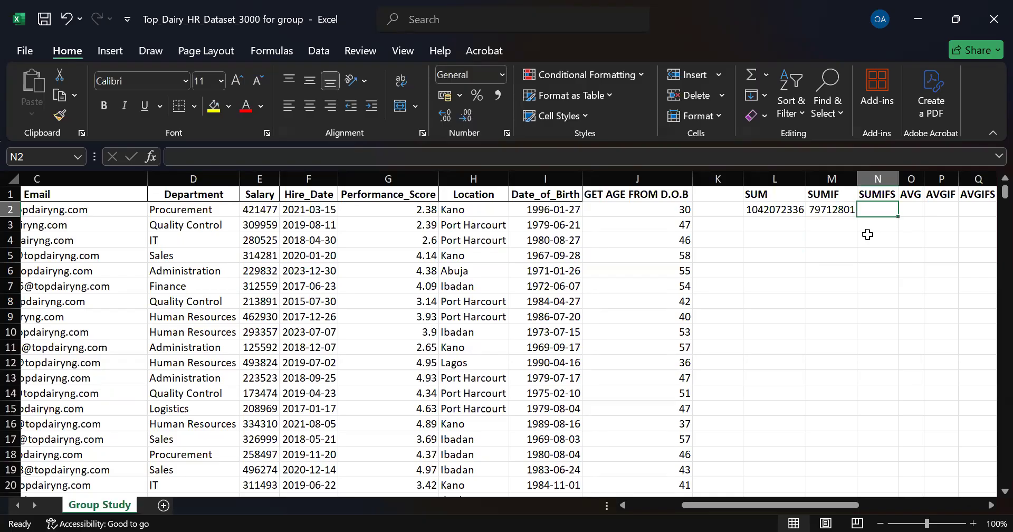
text(=)
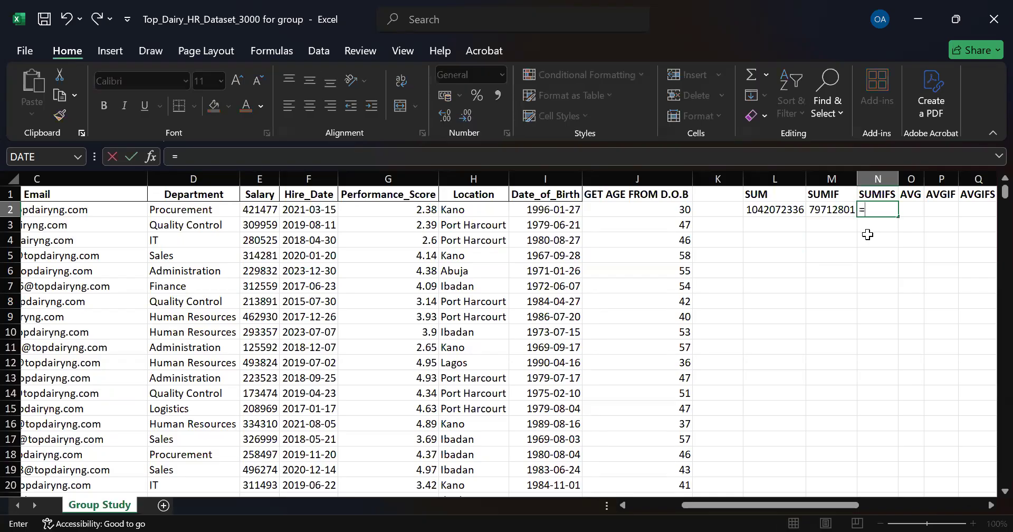
text(sumif)
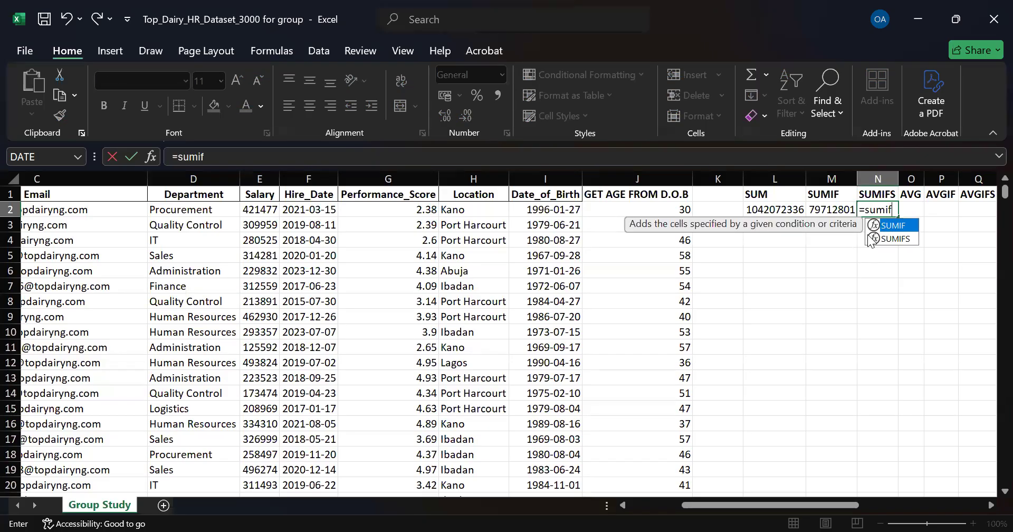
click(871, 241)
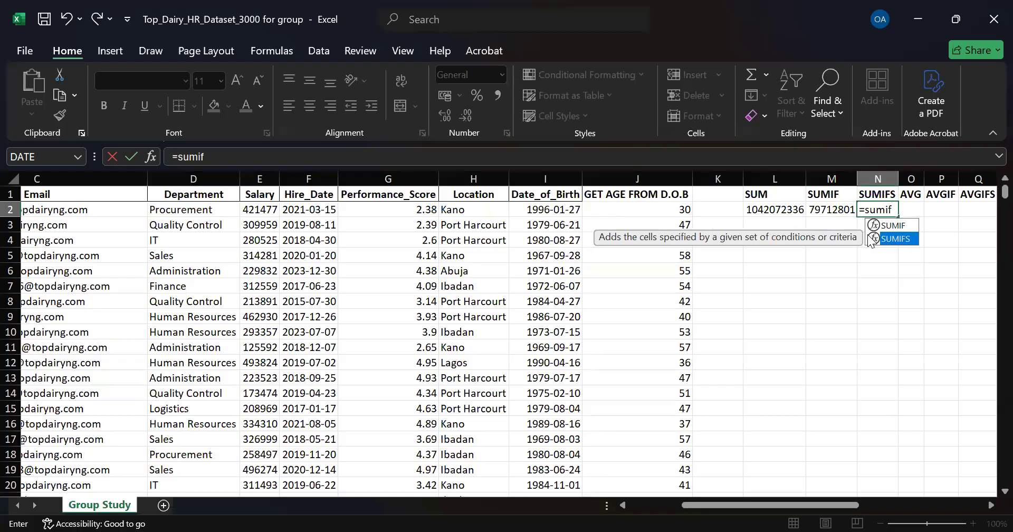
double_click(871, 240)
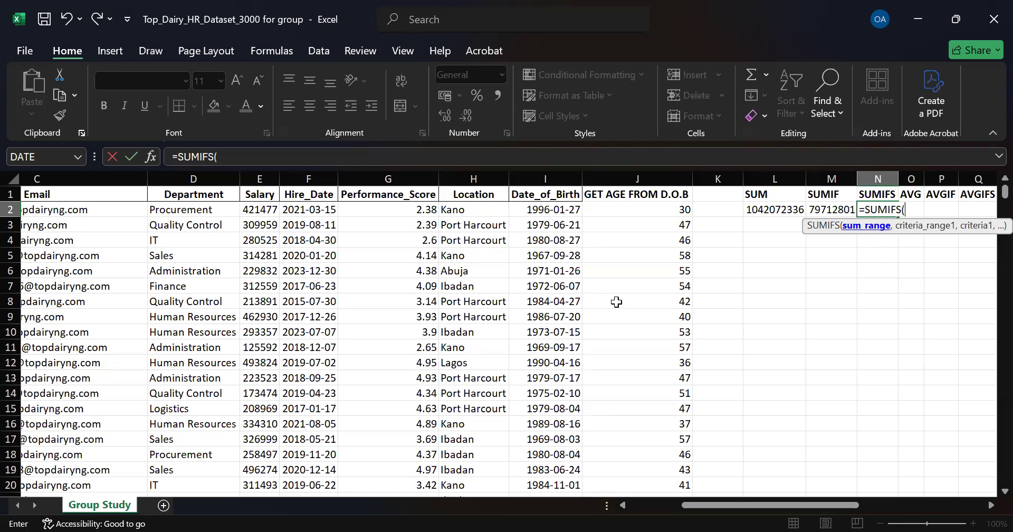
Step: Set the SUMIFS sum range to the Salary column E2:E3001
click(261, 209)
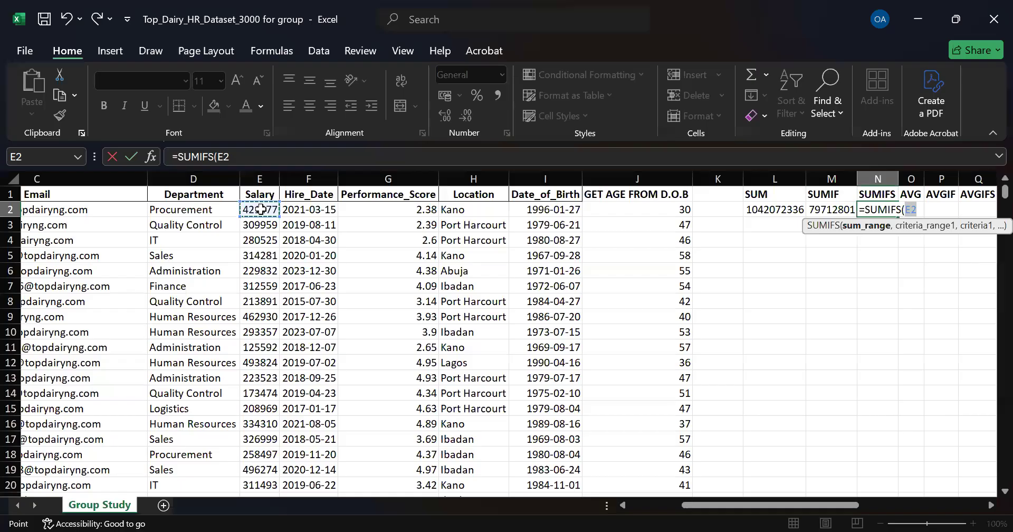
key(ctrl+shift+Down)
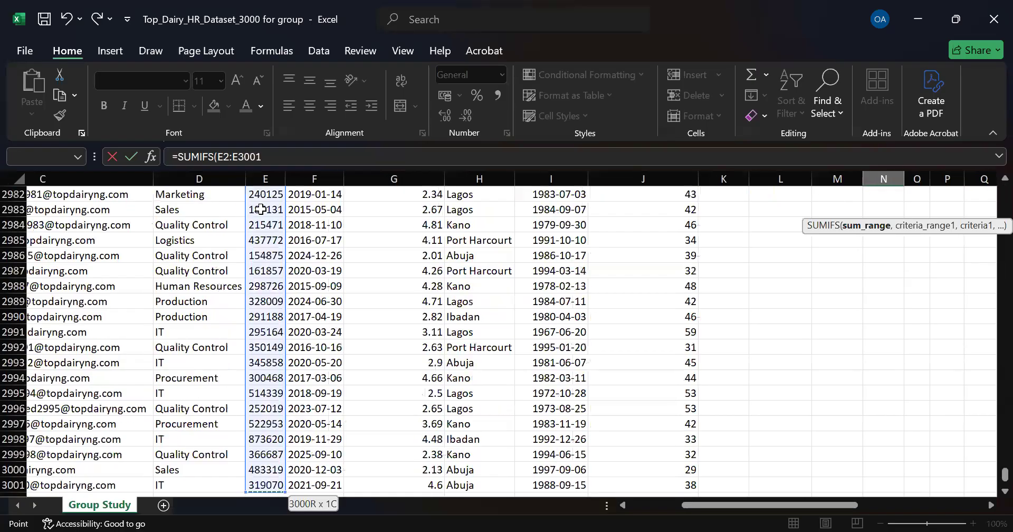
text(,)
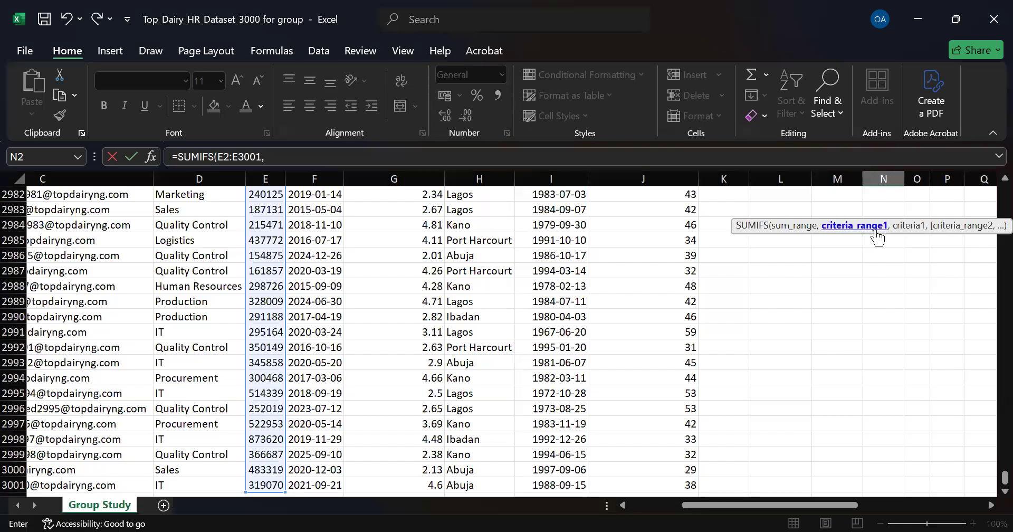
drag(1005, 478, 992, 180)
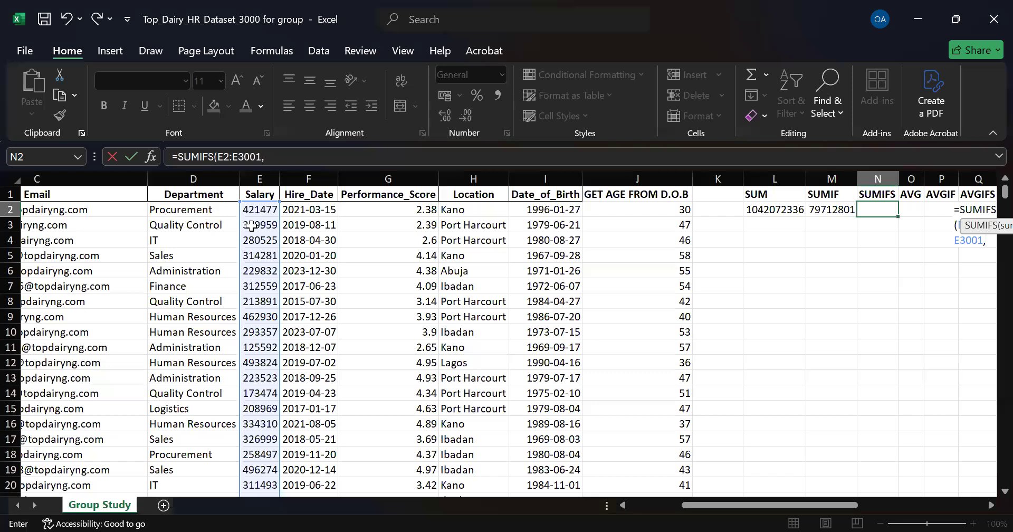
drag(855, 511, 840, 511)
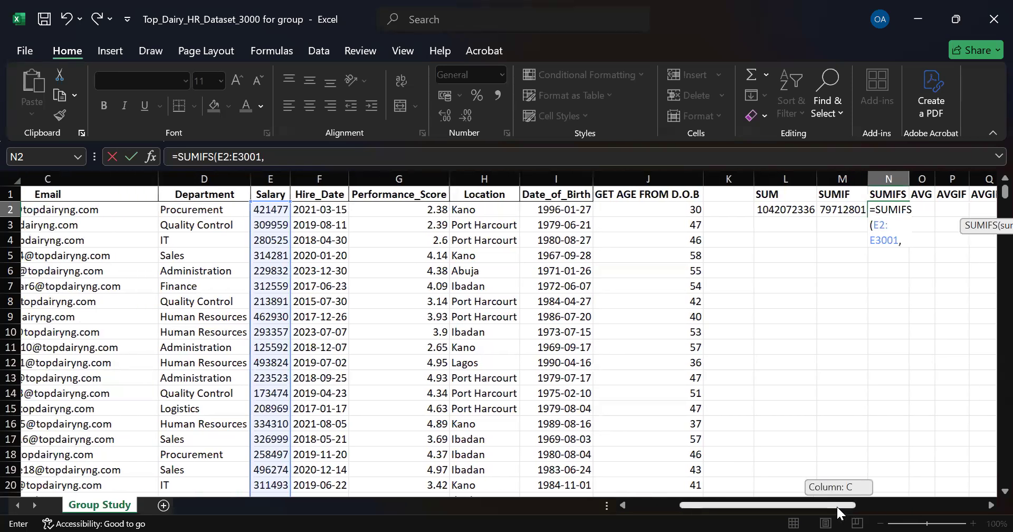
Step: Add the Department column D2:D3001 as the first criteria range with cell D5 (Sales) as its criterion
click(180, 210)
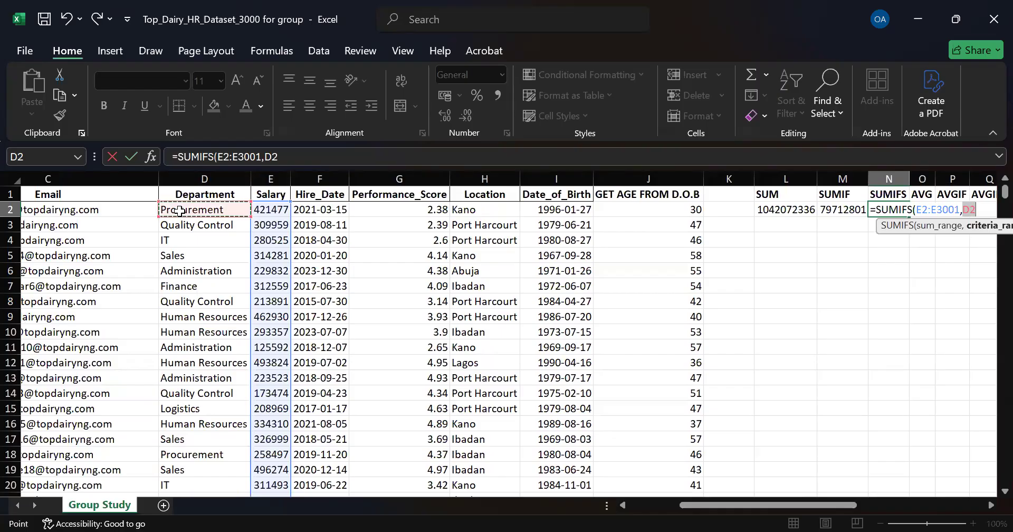
key(ctrl+shift+Down)
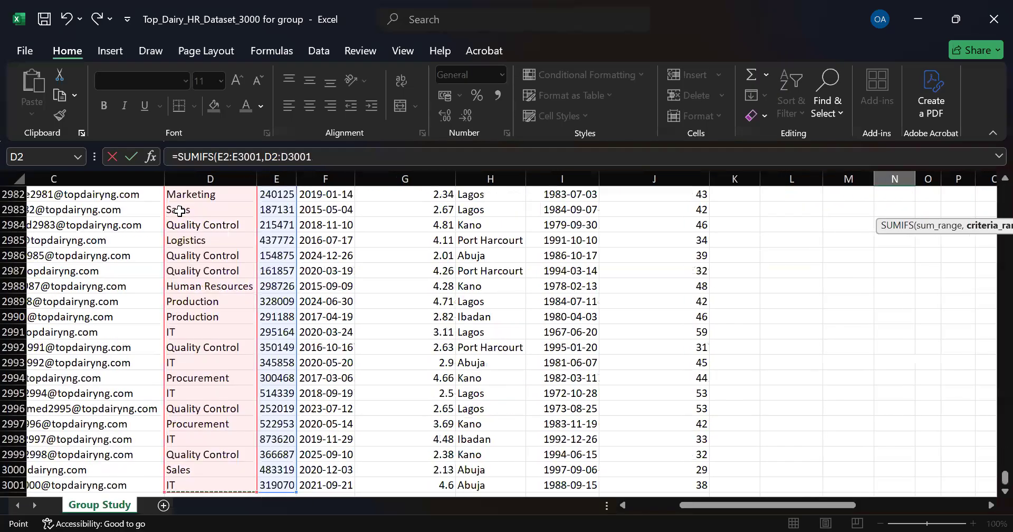
text(,)
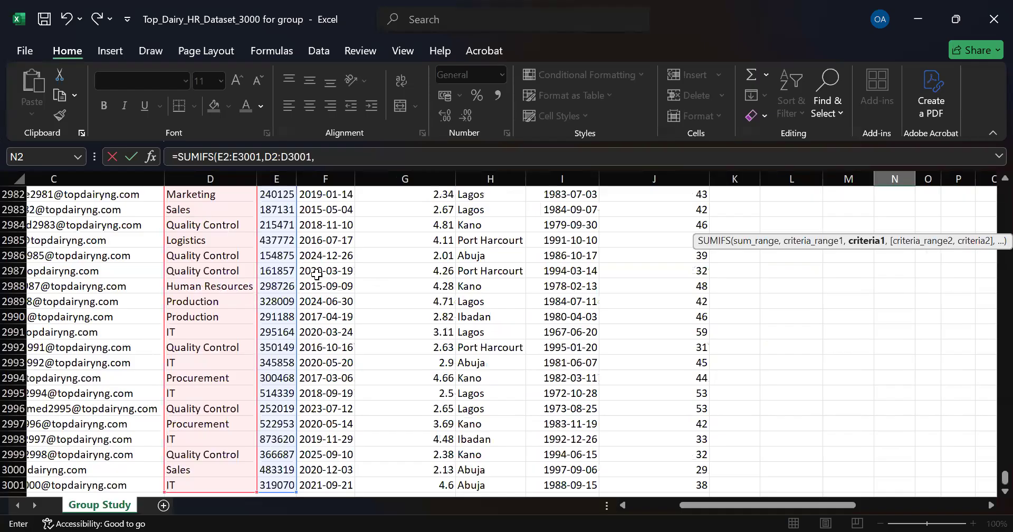
drag(993, 478, 990, 184)
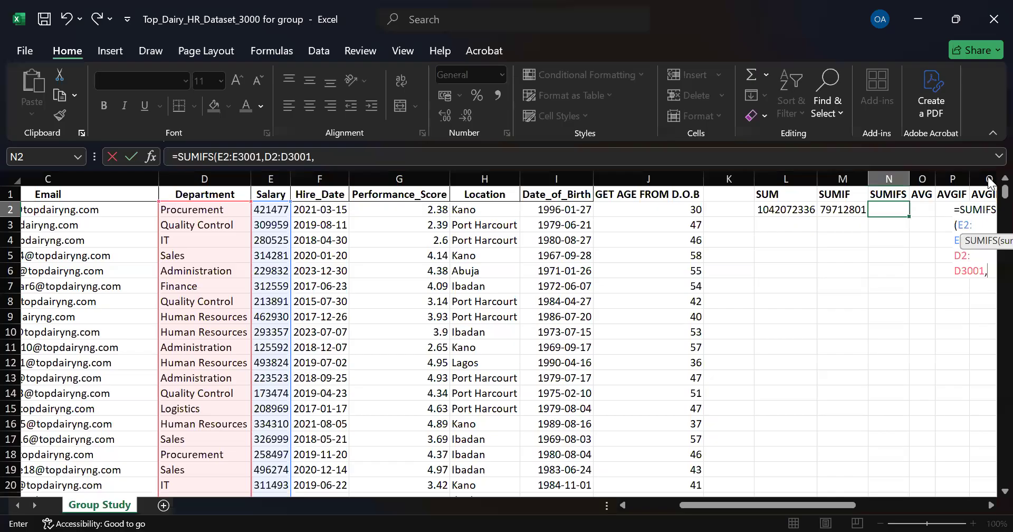
drag(839, 505, 874, 434)
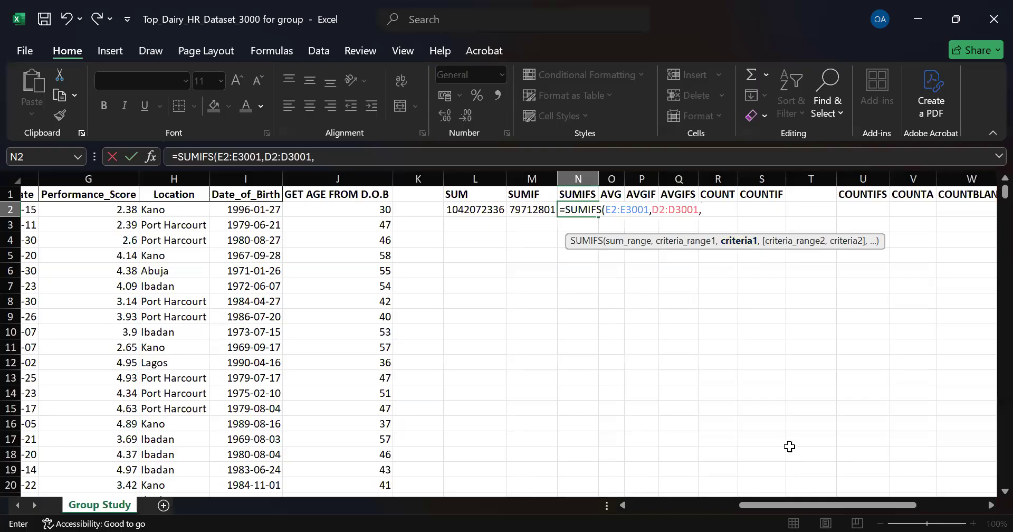
drag(815, 504, 783, 508)
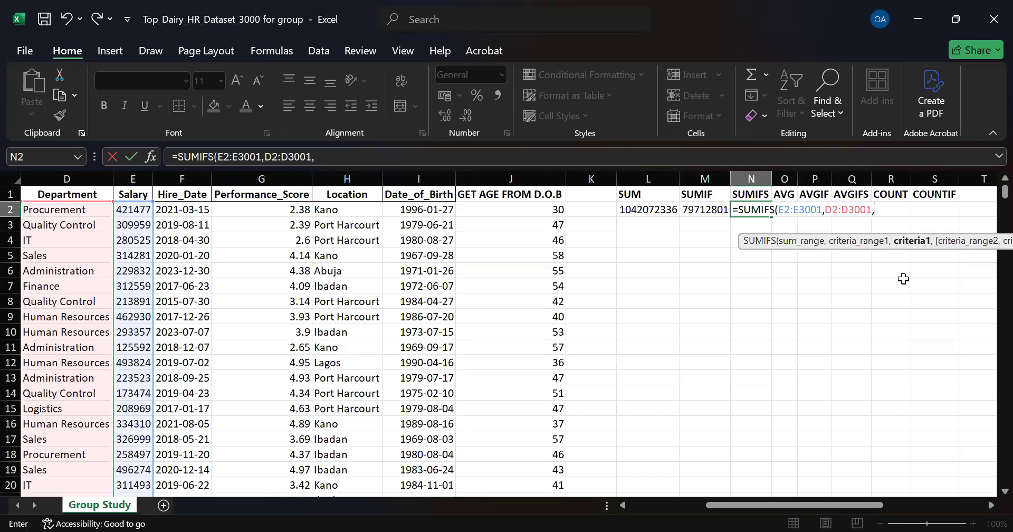
key(alt+Tab)
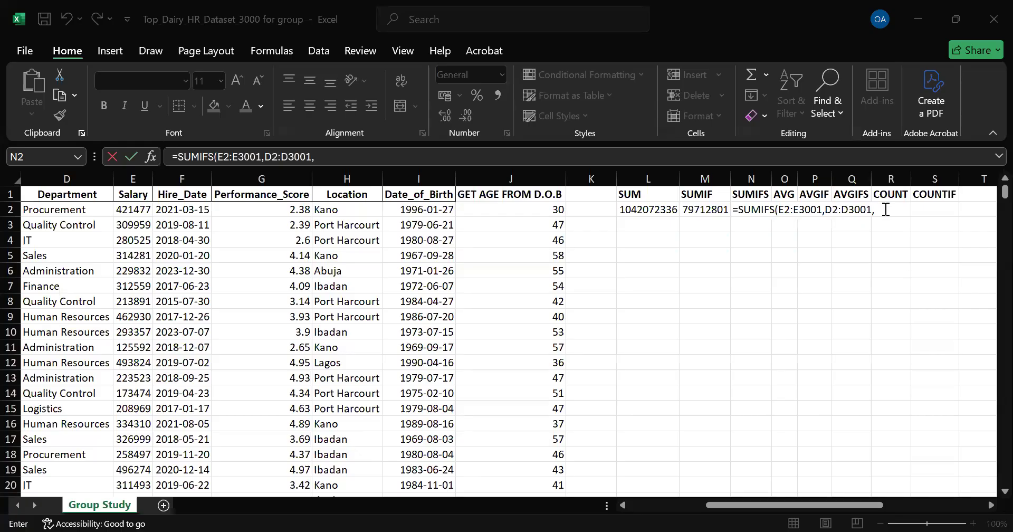
click(834, 300)
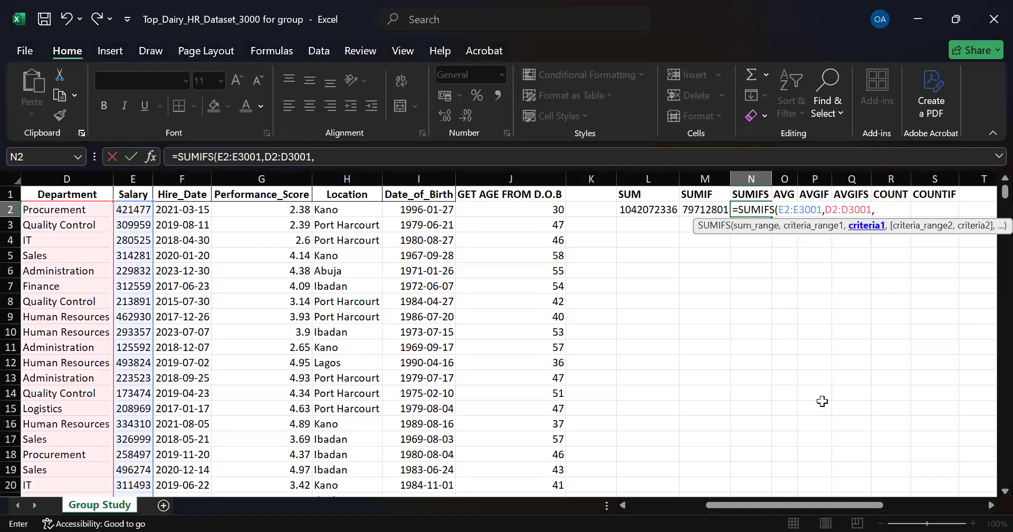
click(53, 258)
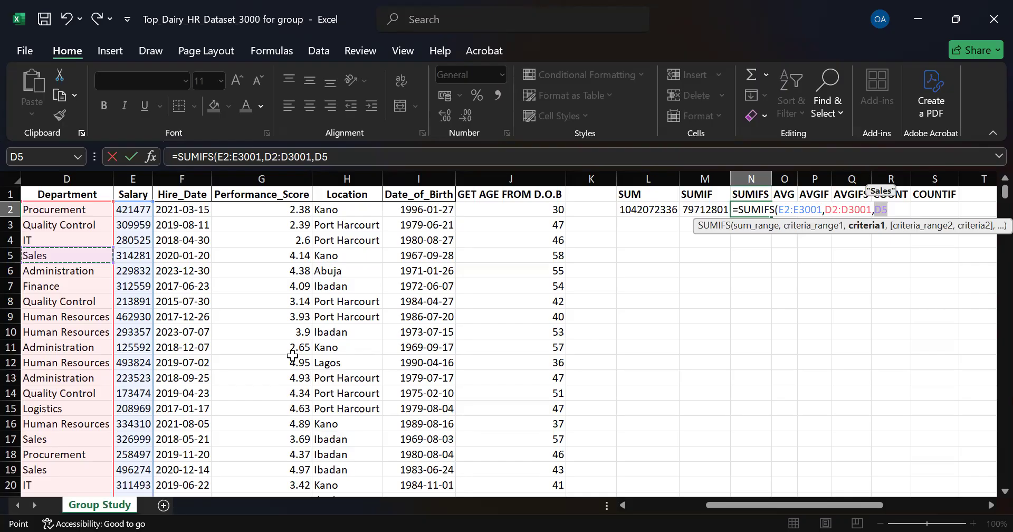
text(,)
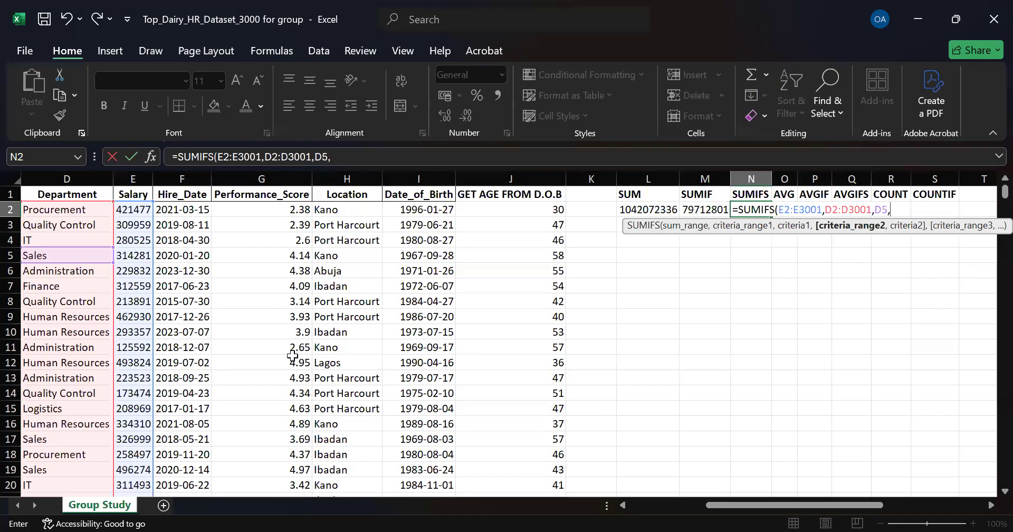
Step: Add the Location column H2:H3001 with criterion H2992 (Port Harcourt) and enter the SUMIFS formula
click(344, 209)
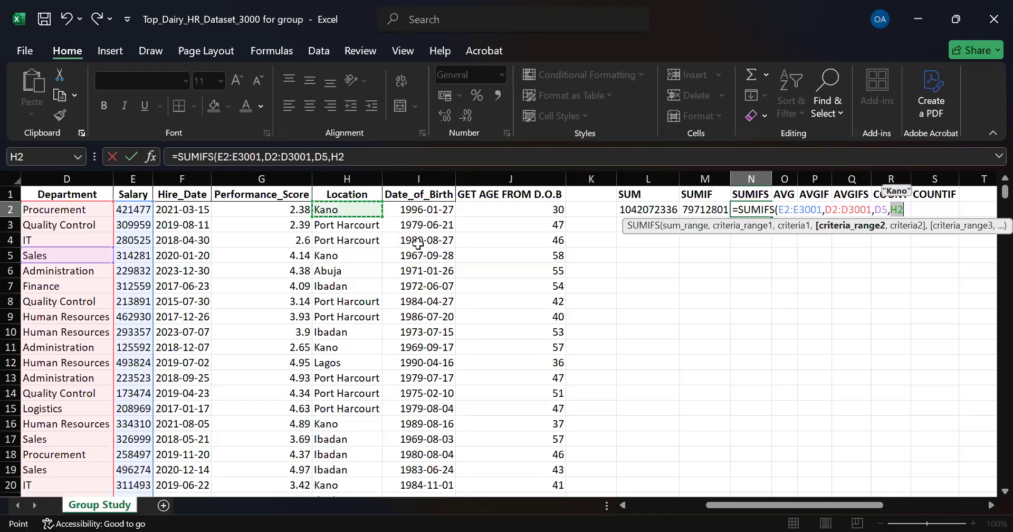
key(ctrl+shift+Down)
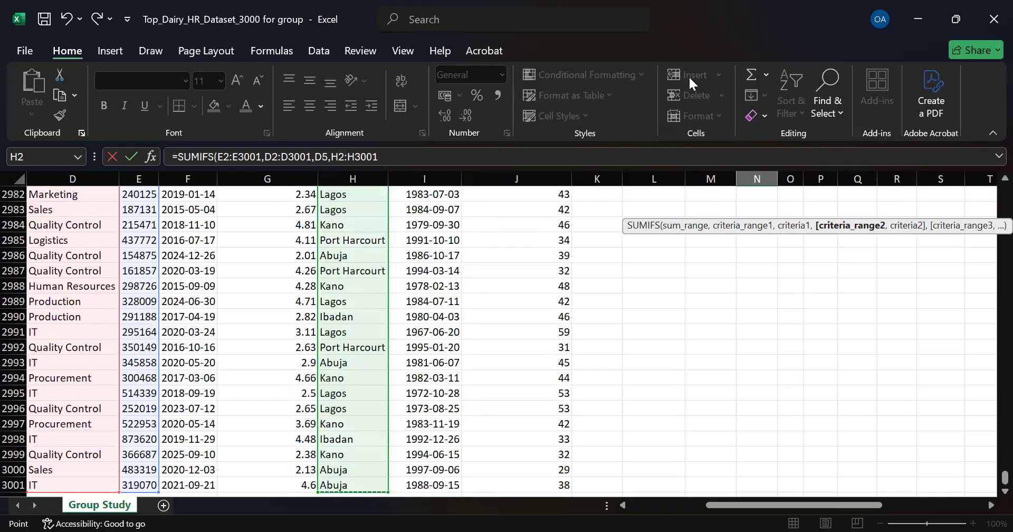
text(,)
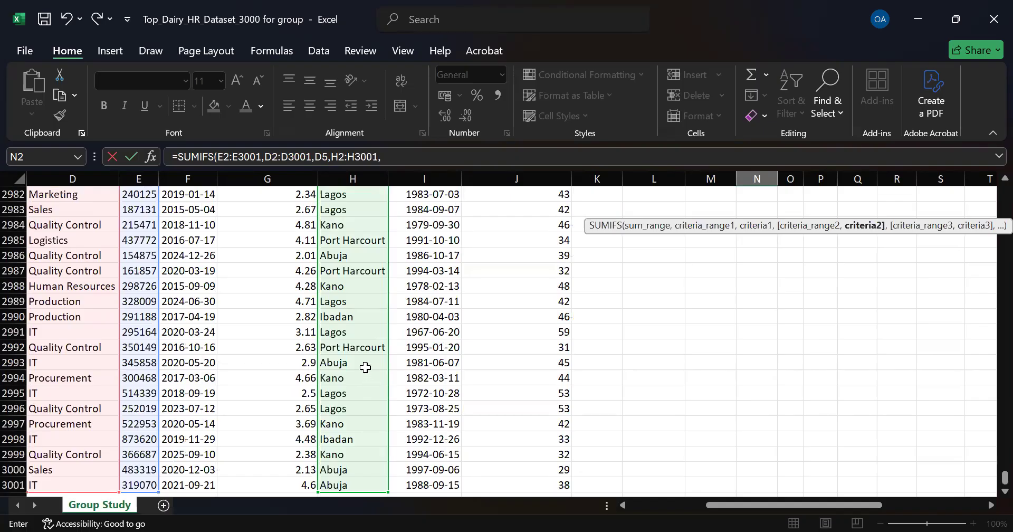
click(343, 349)
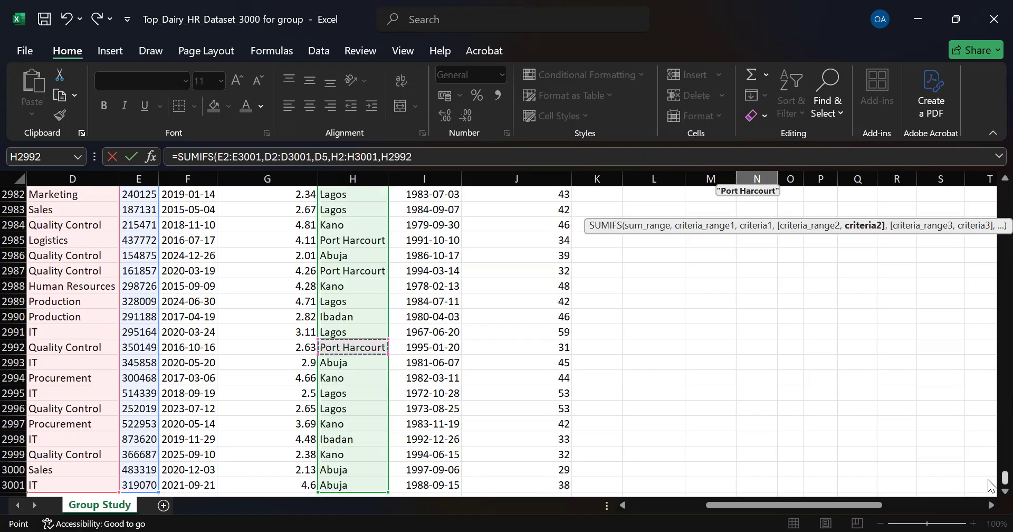
drag(1005, 477, 993, 168)
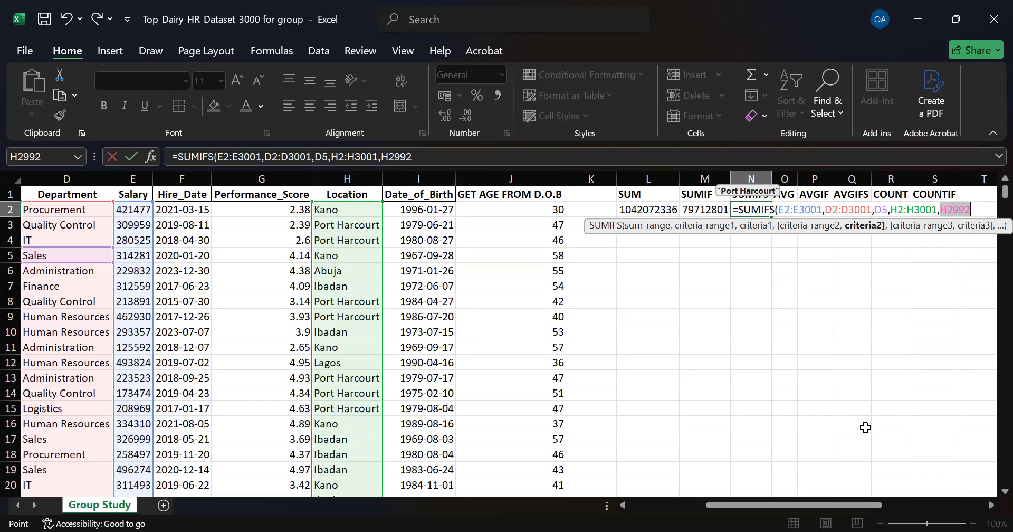
key(Return)
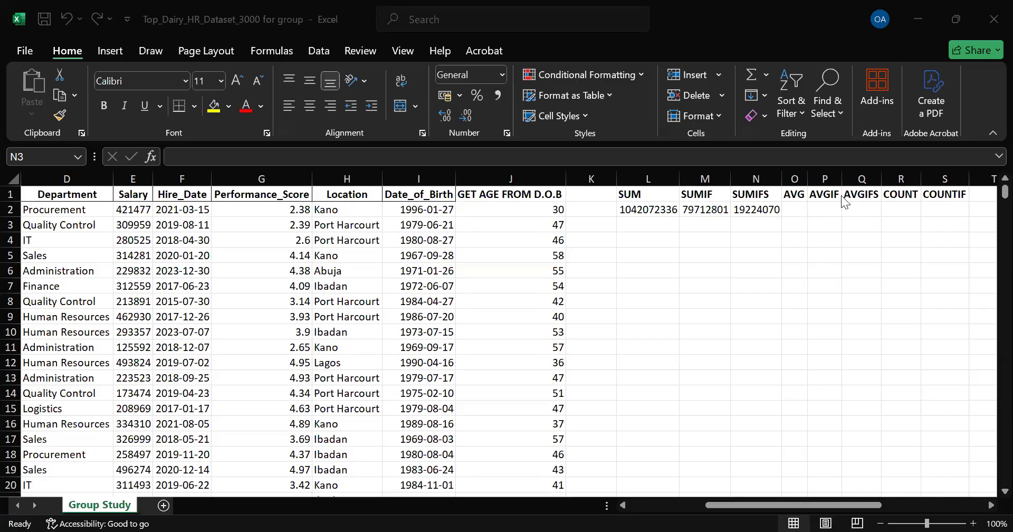
Step: Enter an AVERAGE formula in cell O2 averaging the Performance_Score column G2:G3001
click(799, 208)
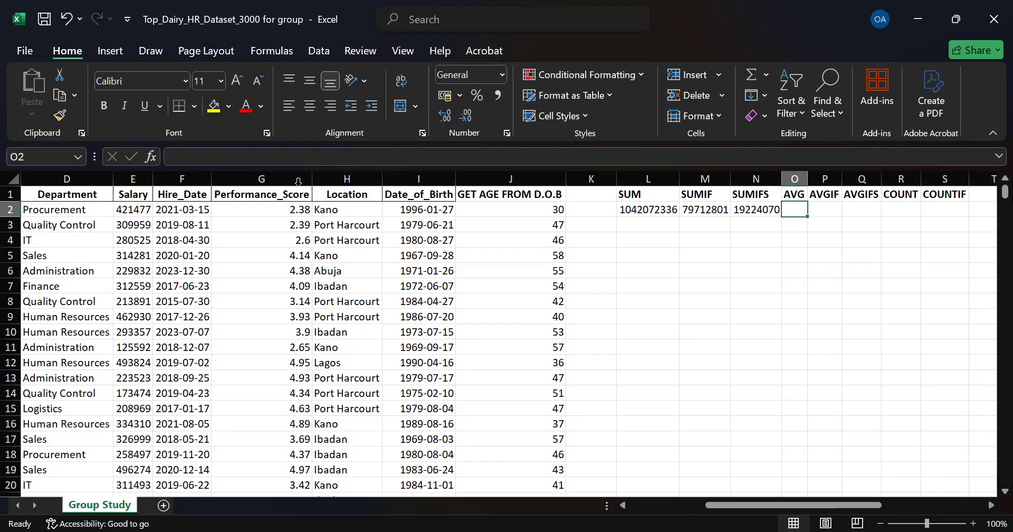
click(280, 179)
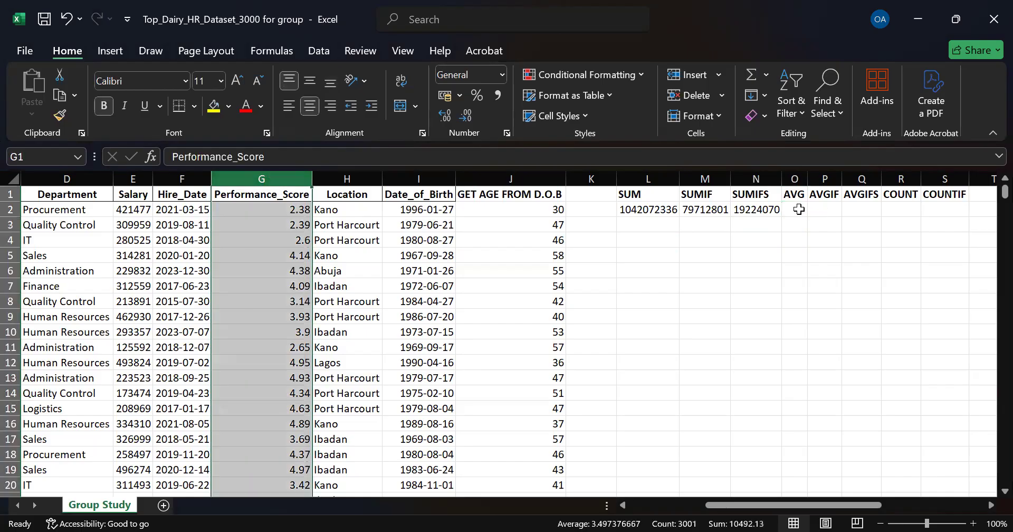
click(799, 210)
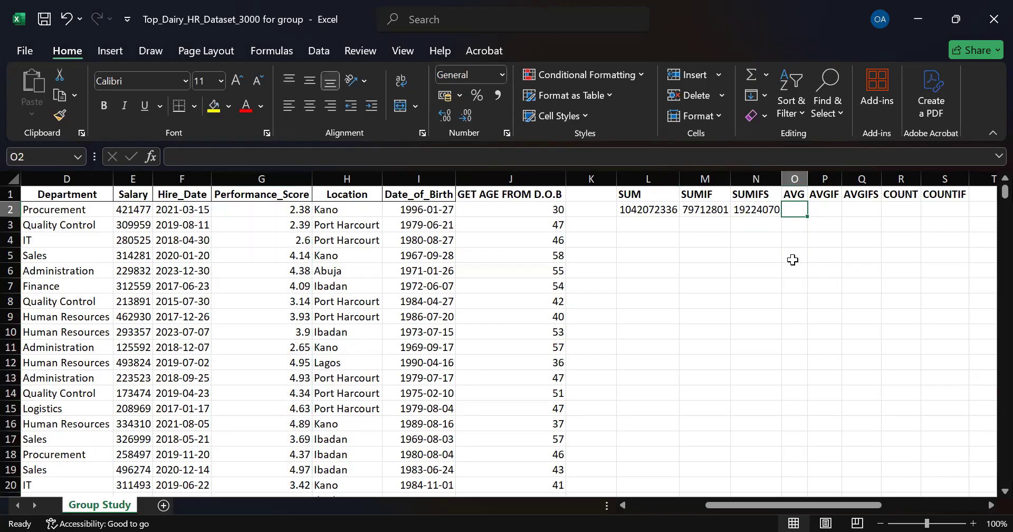
text(=)
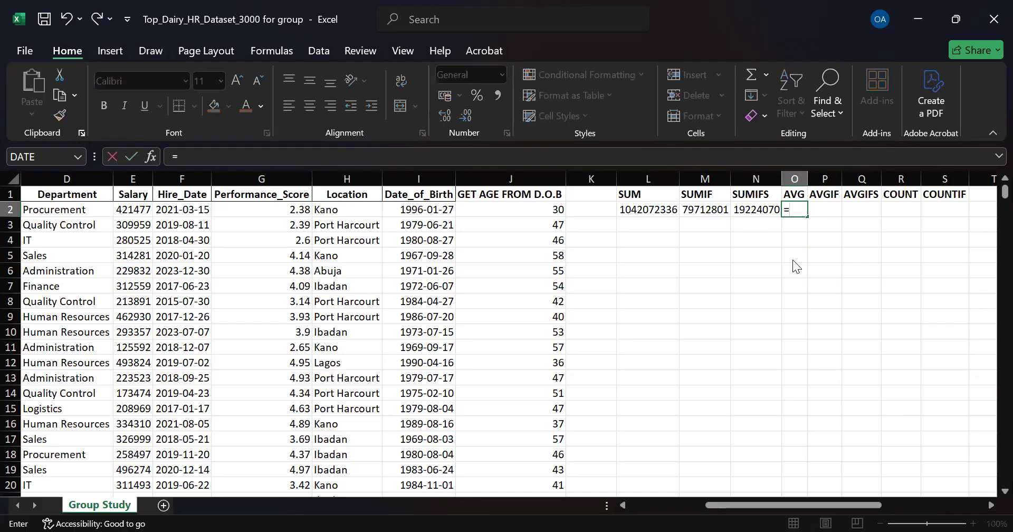
text(ave)
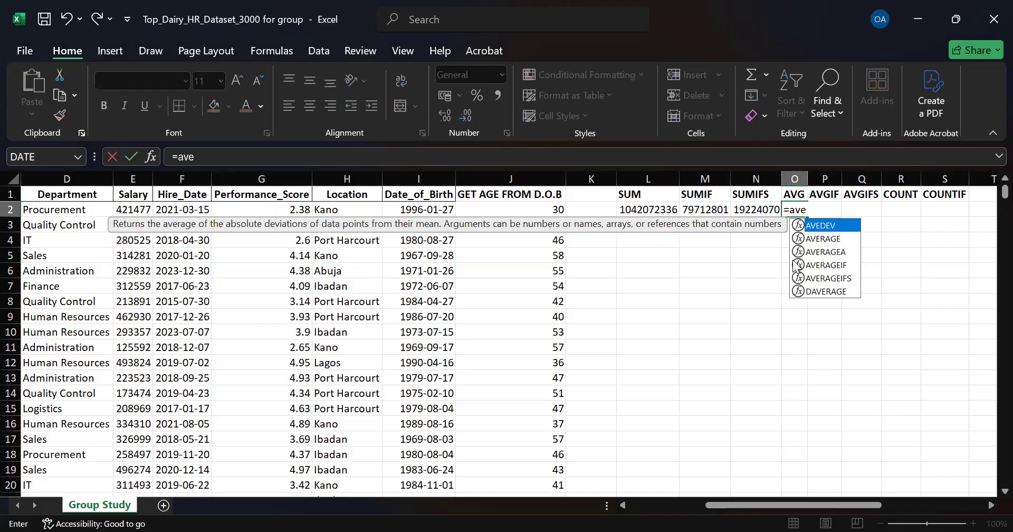
key(Down)
key(Tab)
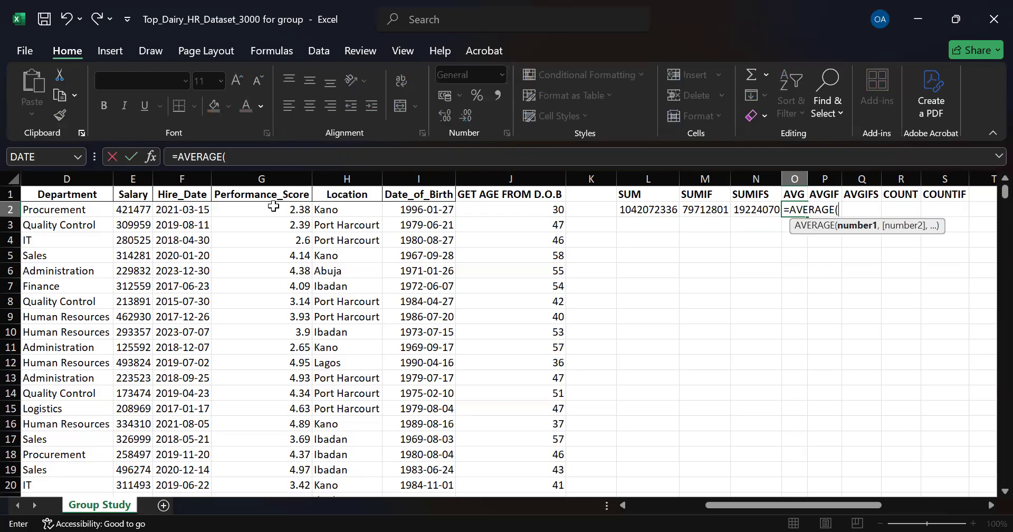
click(273, 209)
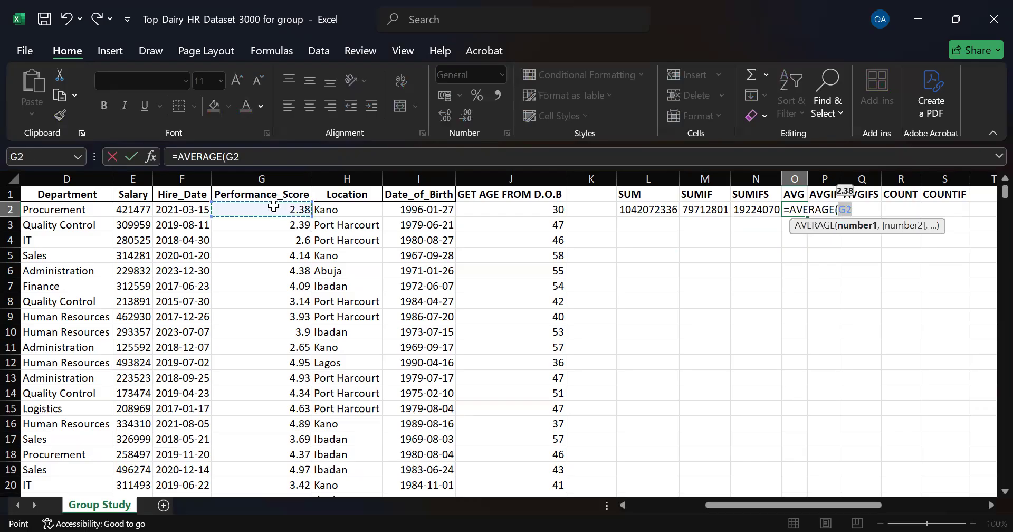
key(ctrl+shift+Down)
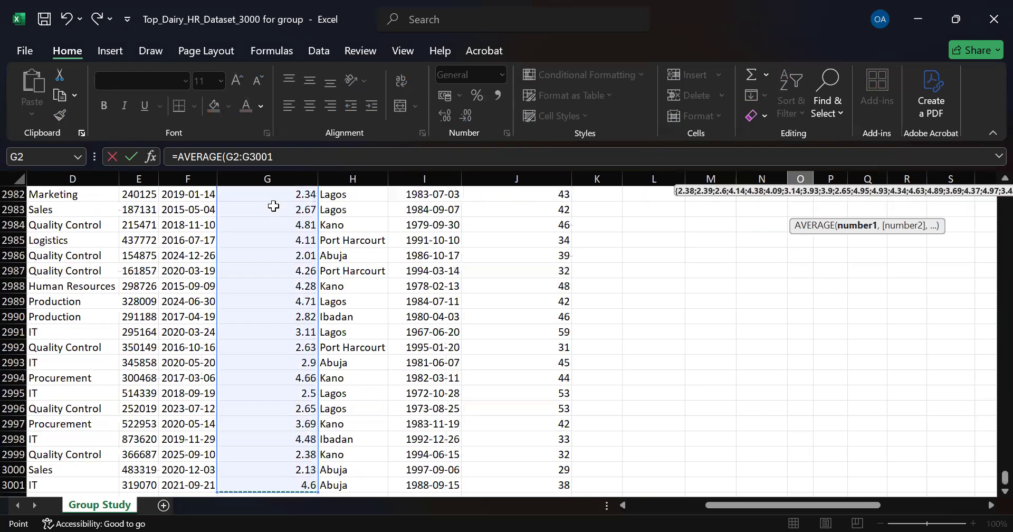
key(Return)
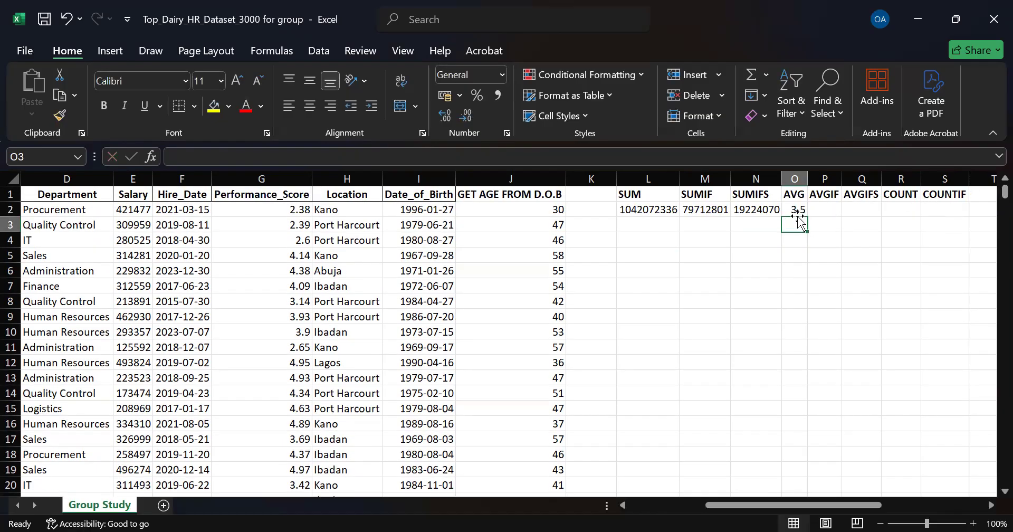
Step: Begin an AVERAGEIF formula in cell P2 under the AVGIF heading
click(822, 210)
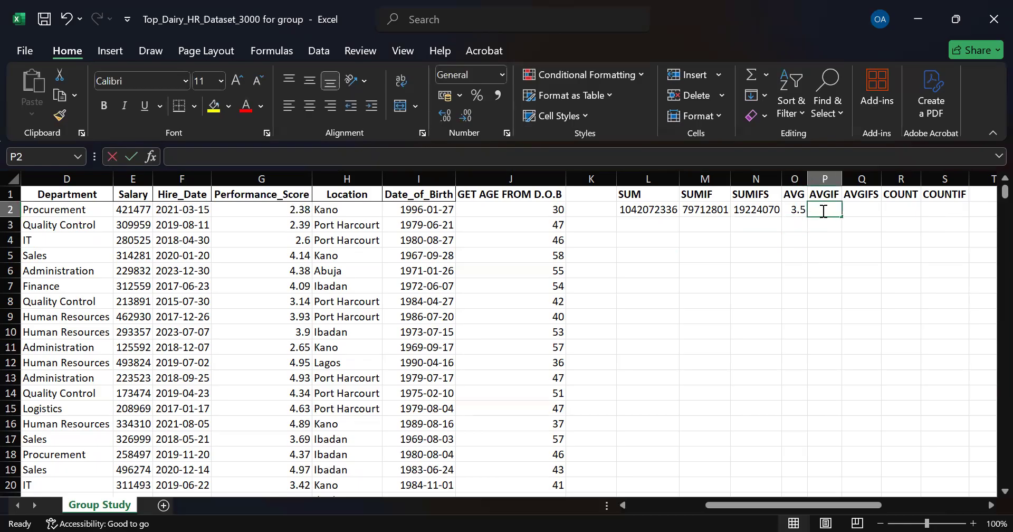
text(=aver)
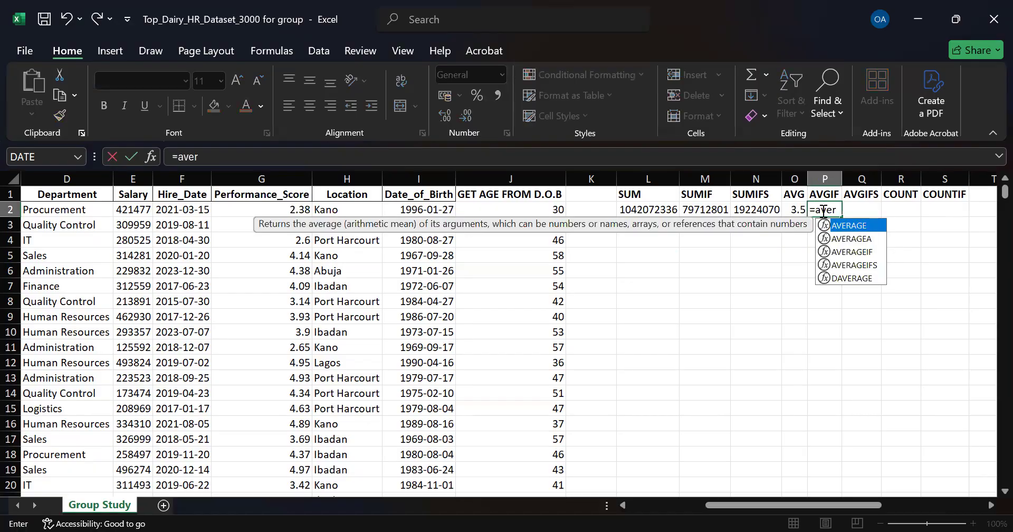
key(Down)
key(Down)
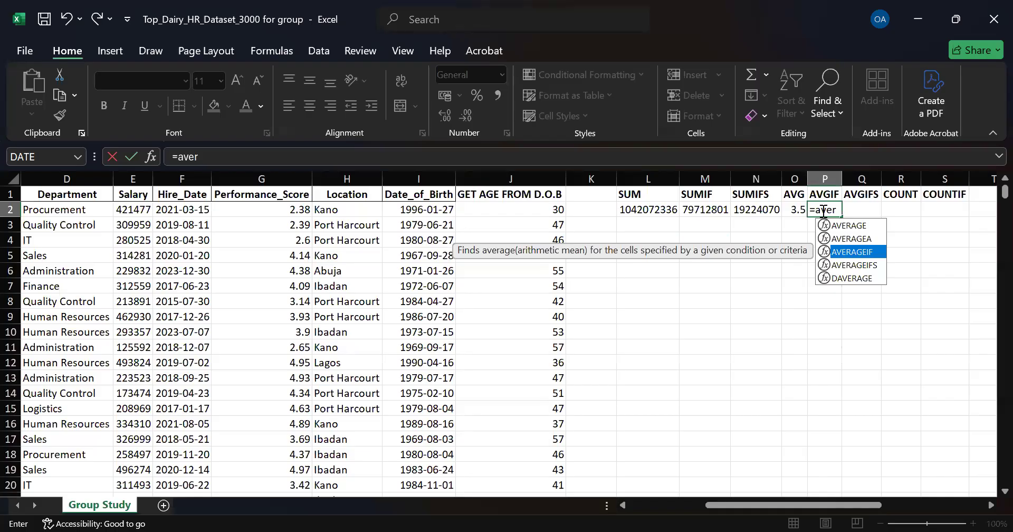
key(Tab)
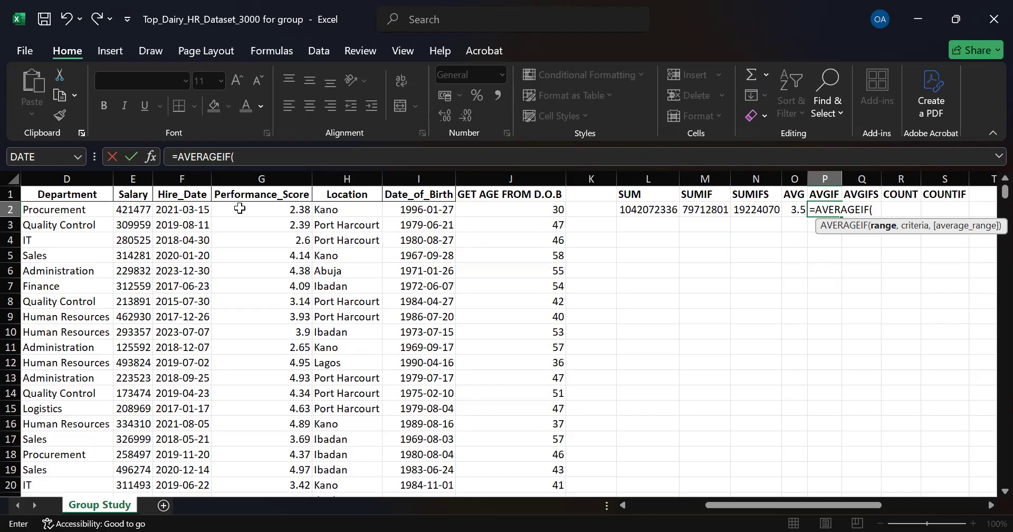
Step: Set the AVERAGEIF criteria range to the Location column H2:H3001
click(239, 208)
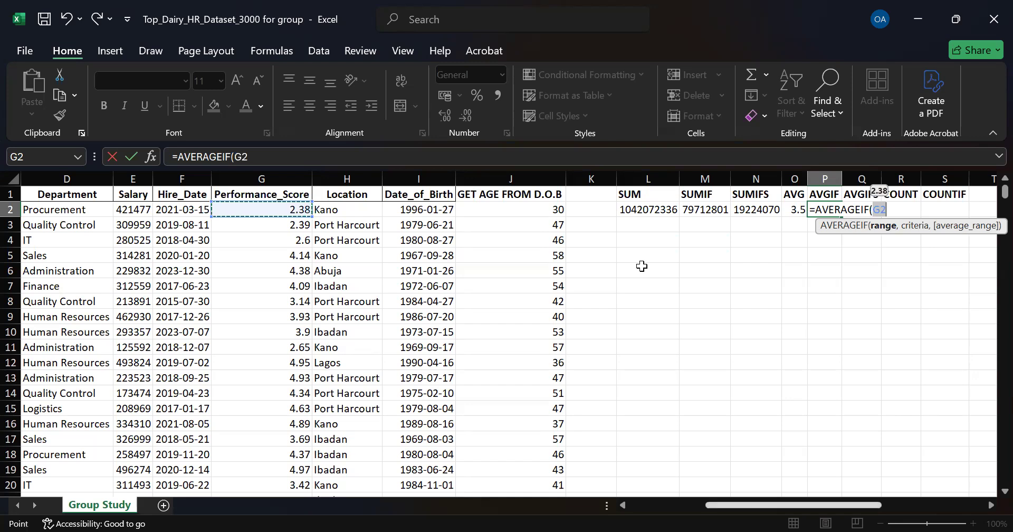
scroll(641, 266, left, 2)
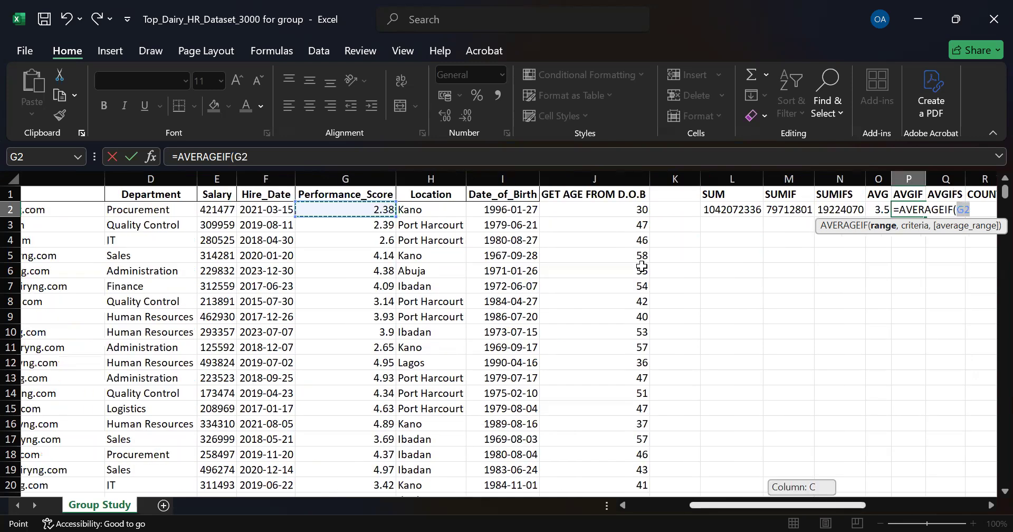
scroll(641, 266, left, 2)
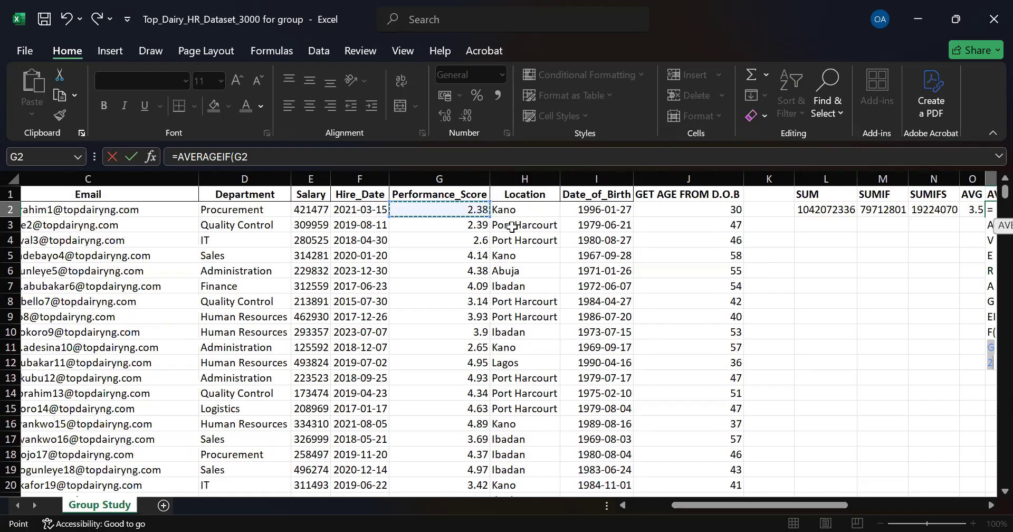
scroll(633, 271, right, 2)
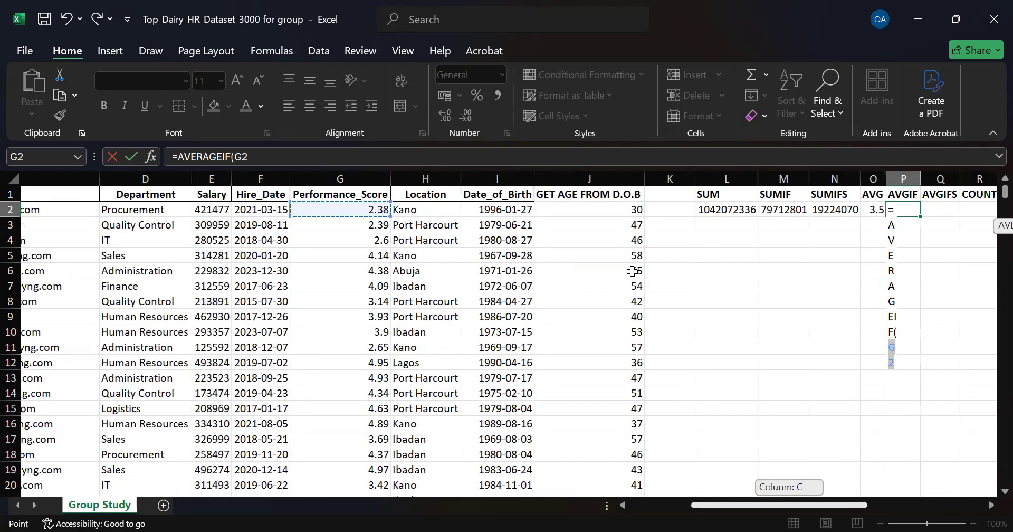
click(389, 208)
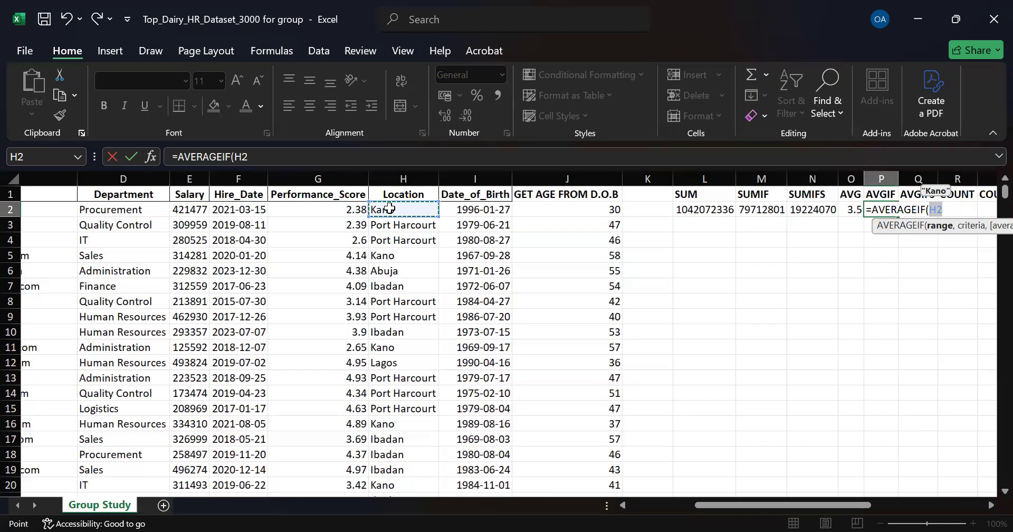
key(ctrl+shift+Down)
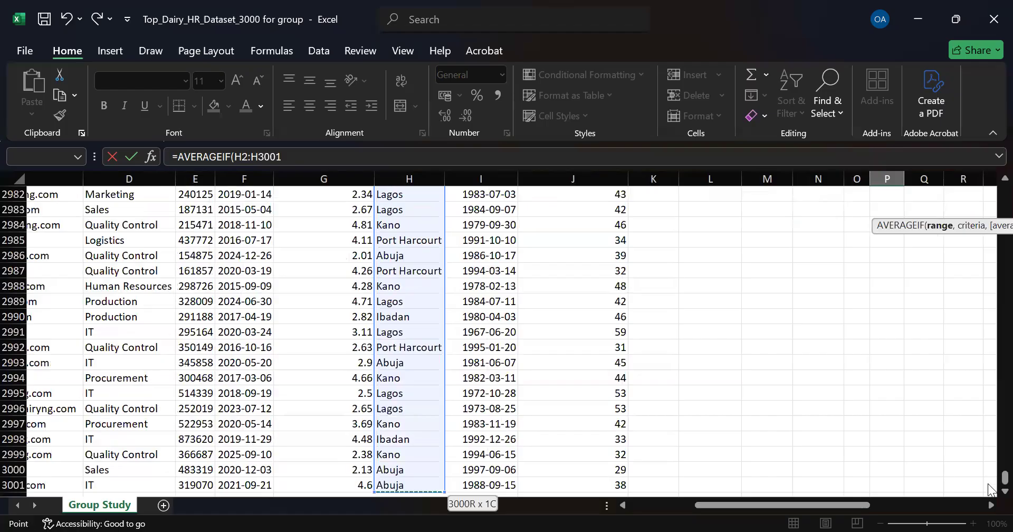
text(,)
drag(1005, 478, 991, 182)
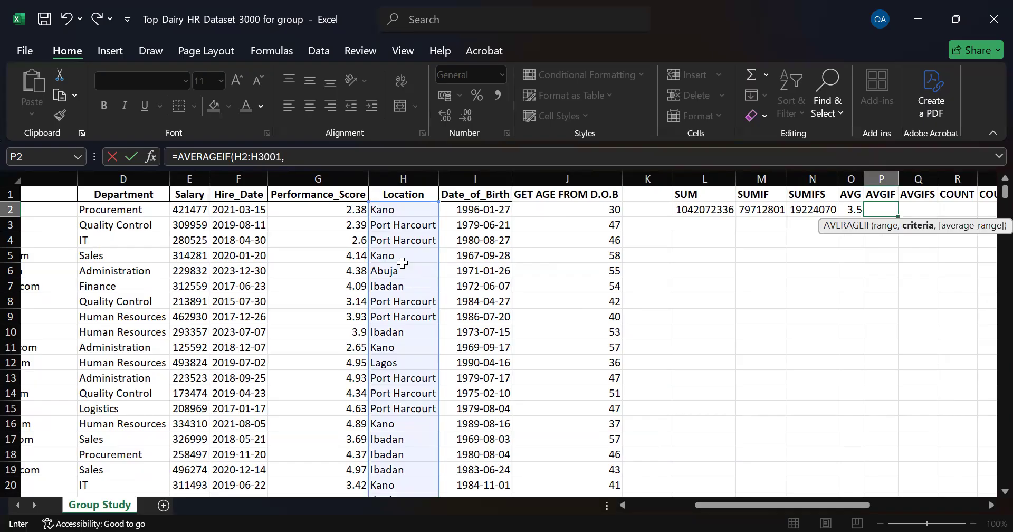